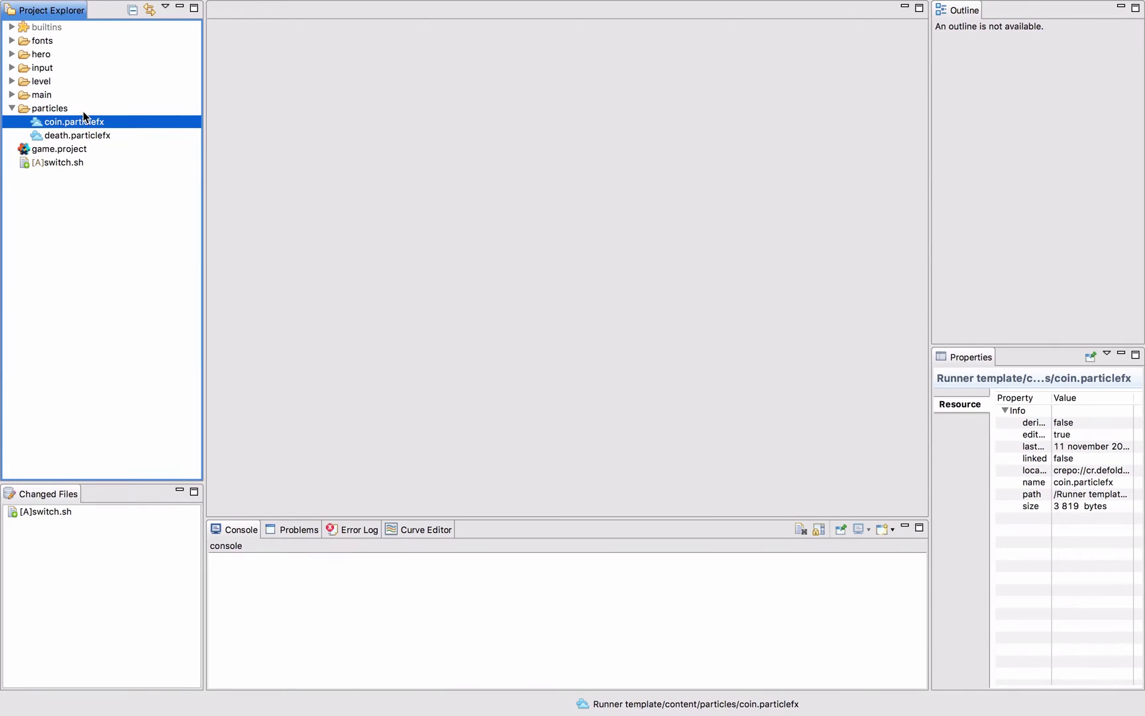
Glance at death.particlefx, then open particles/coin.particlefx in the ParticleFX editor
{"action": "left_click", "coordinate": [90, 136]}
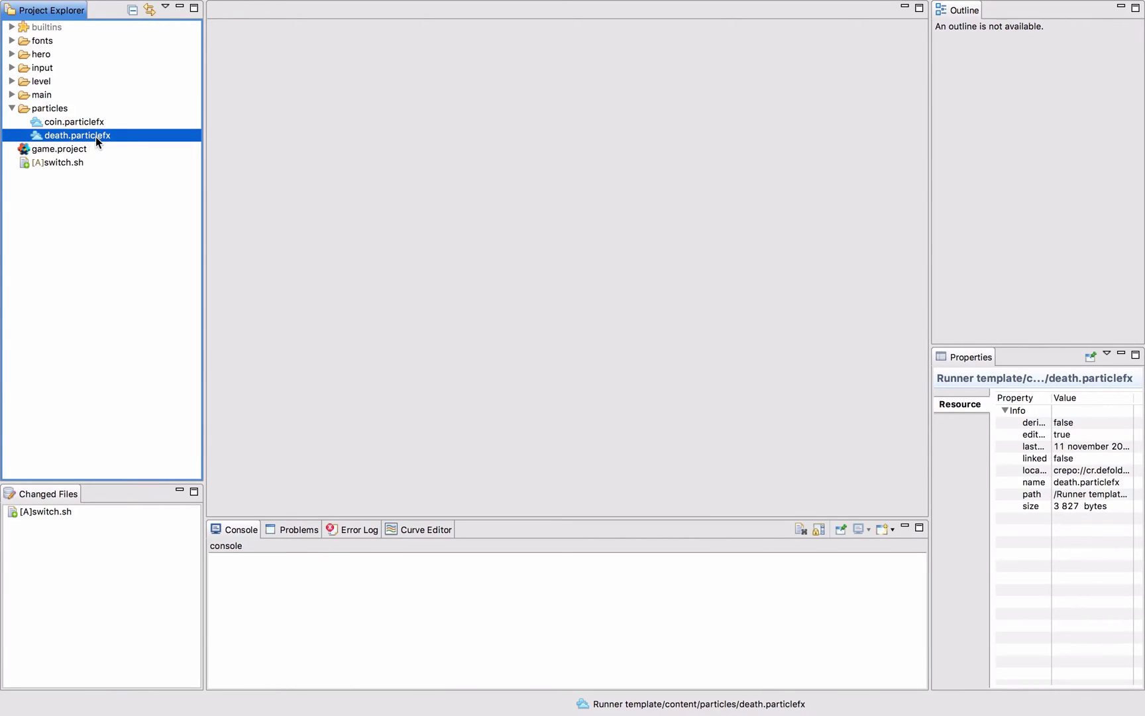
{"action": "left_click", "coordinate": [89, 125]}
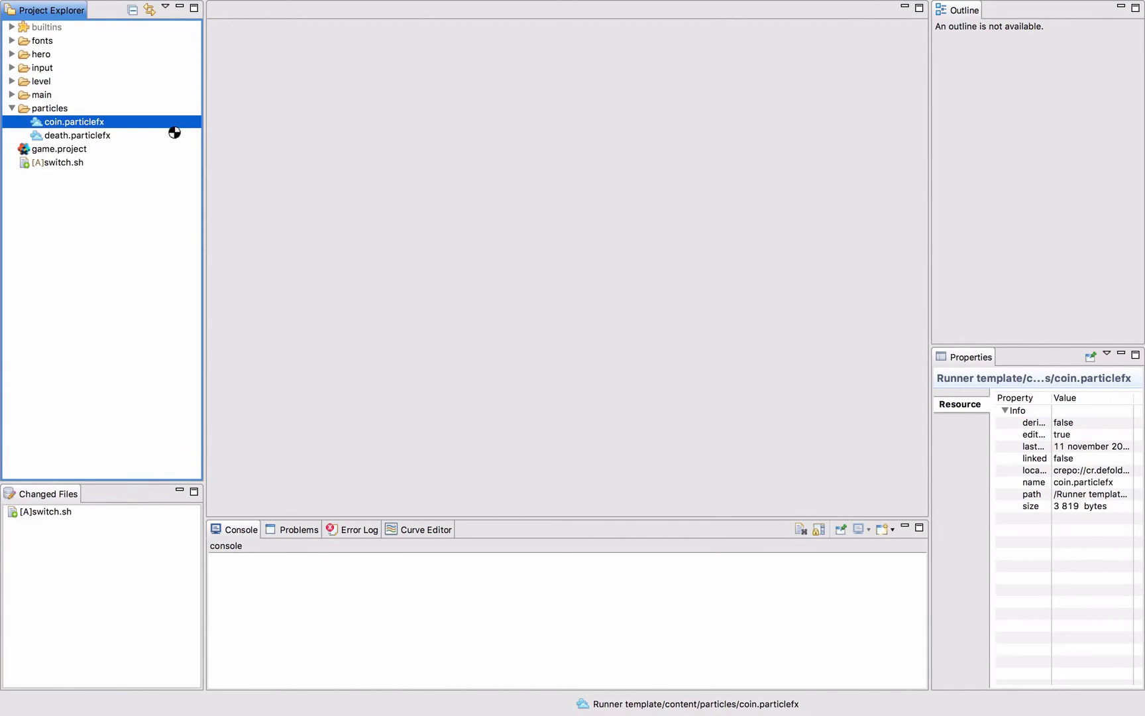
{"action": "key", "text": "Return"}
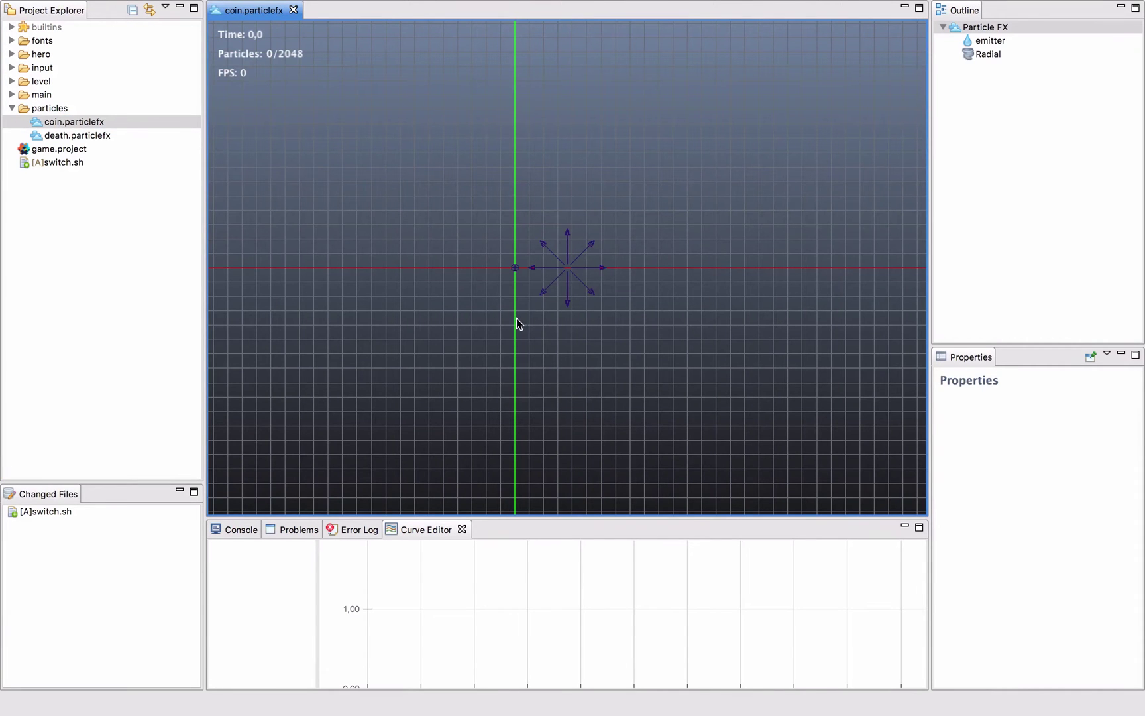
{"action": "scroll", "coordinate": [513, 316], "scroll_direction": "up", "scroll_amount": 5}
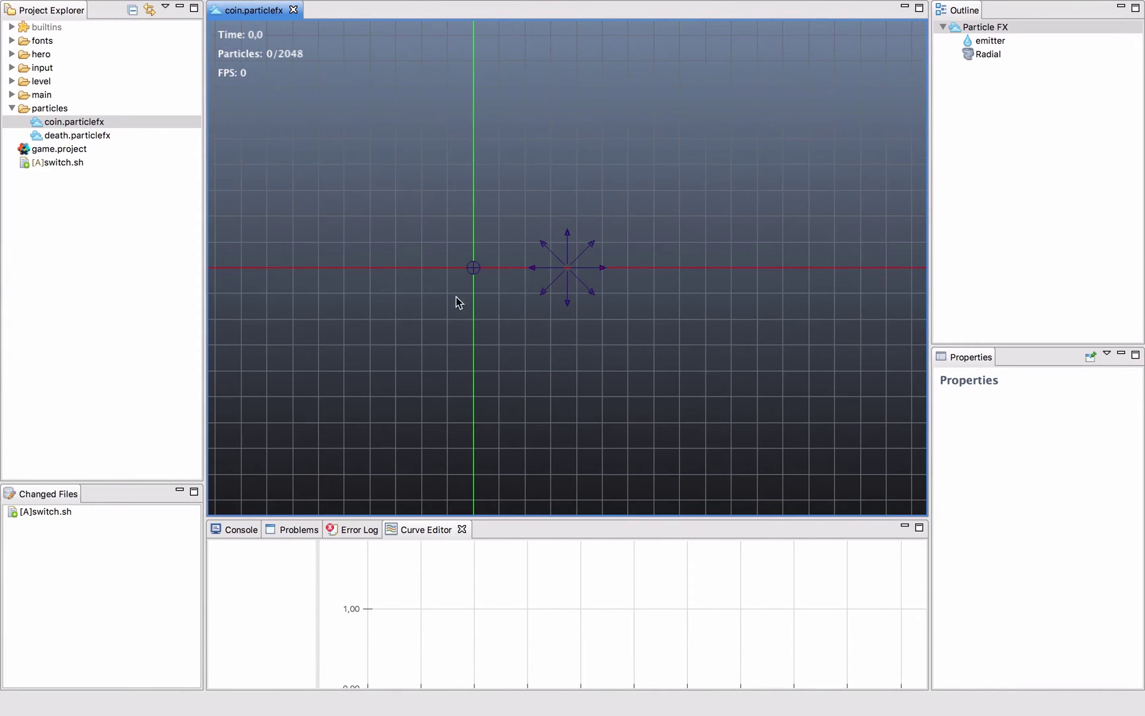
{"action": "left_click", "coordinate": [68, 108]}
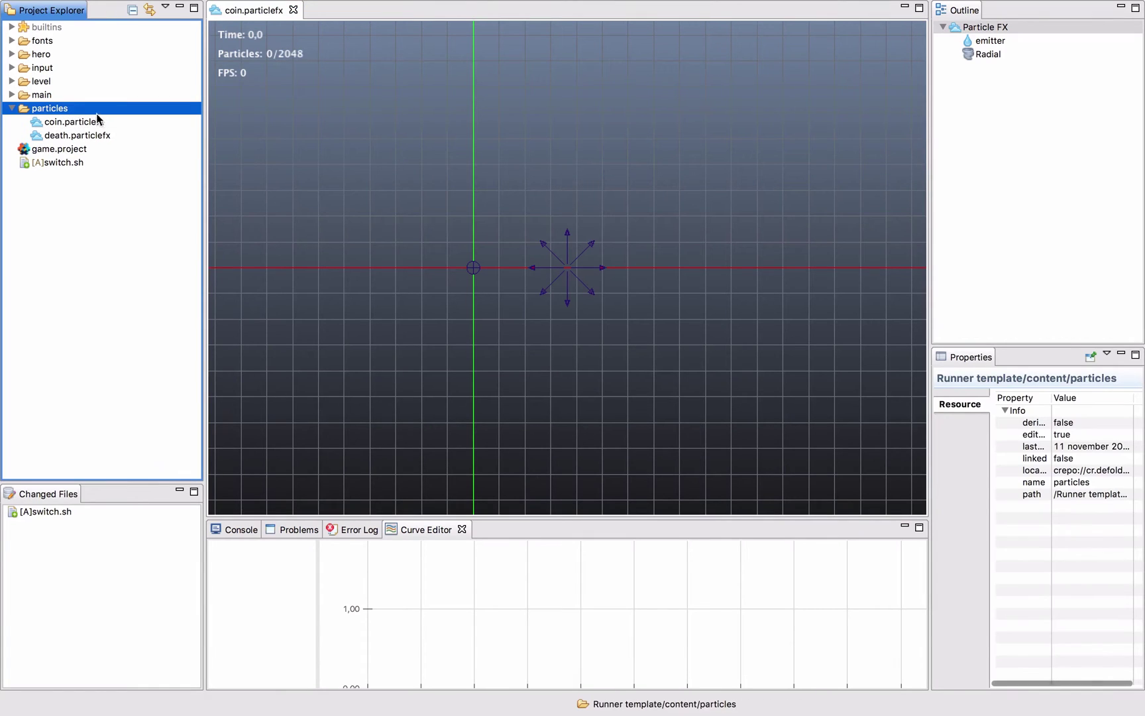
{"action": "right_click", "coordinate": [79, 111]}
{"action": "mouse_move", "coordinate": [159, 114]}
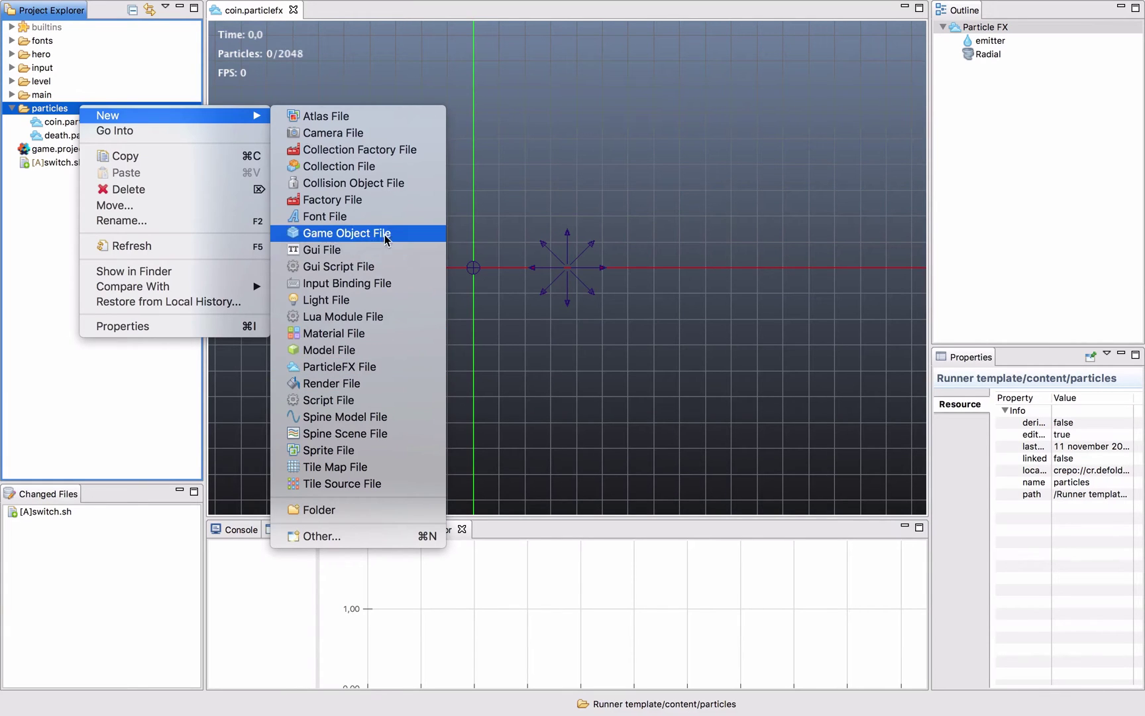
{"action": "left_click", "coordinate": [542, 378]}
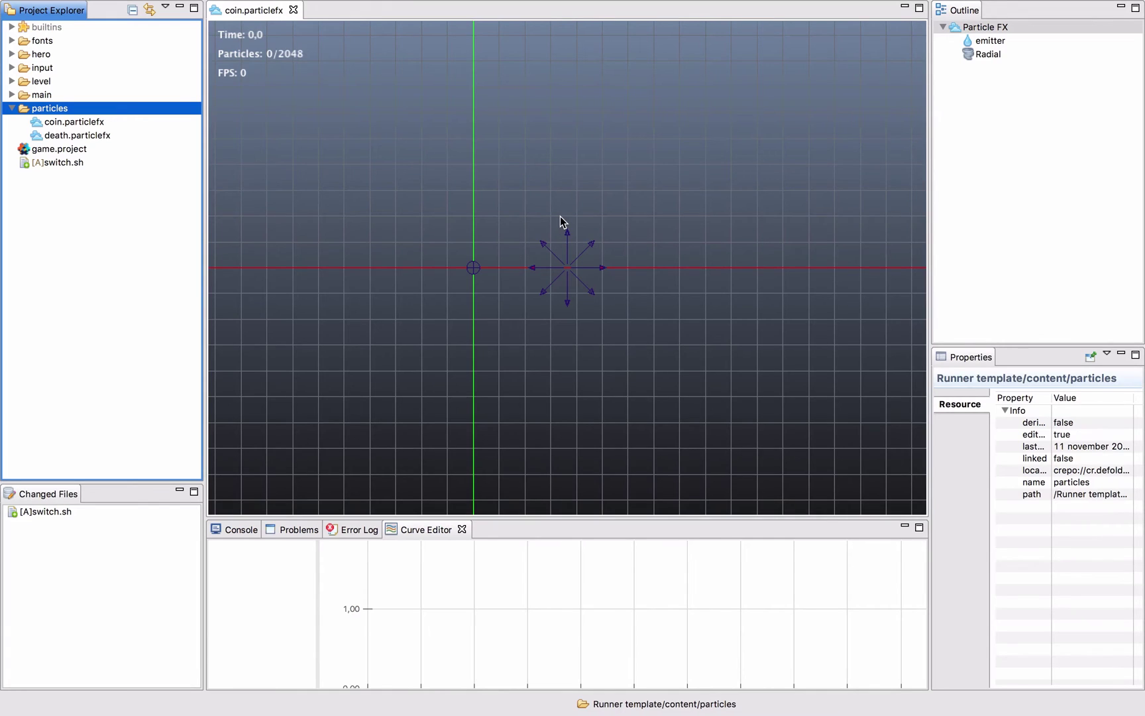
{"action": "scroll", "coordinate": [560, 220], "scroll_direction": "up", "scroll_amount": 3}
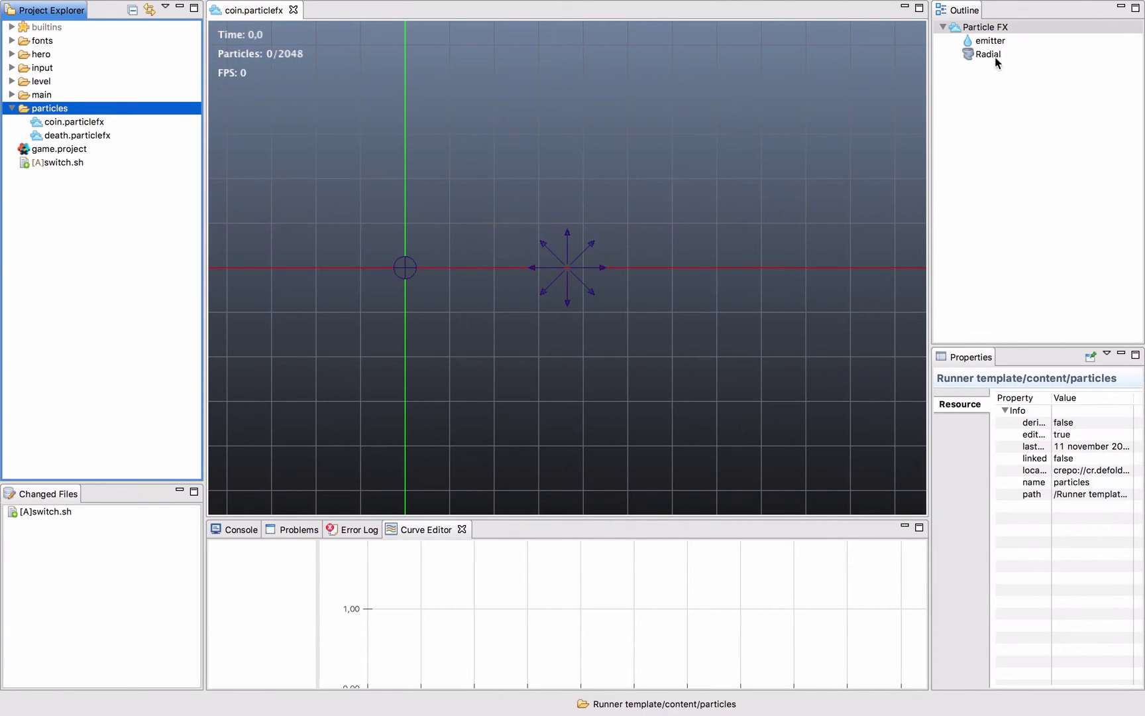
Select the coin emitter, briefly check the Radial modifier, and enlarge the Properties panel
{"action": "left_click", "coordinate": [1003, 41]}
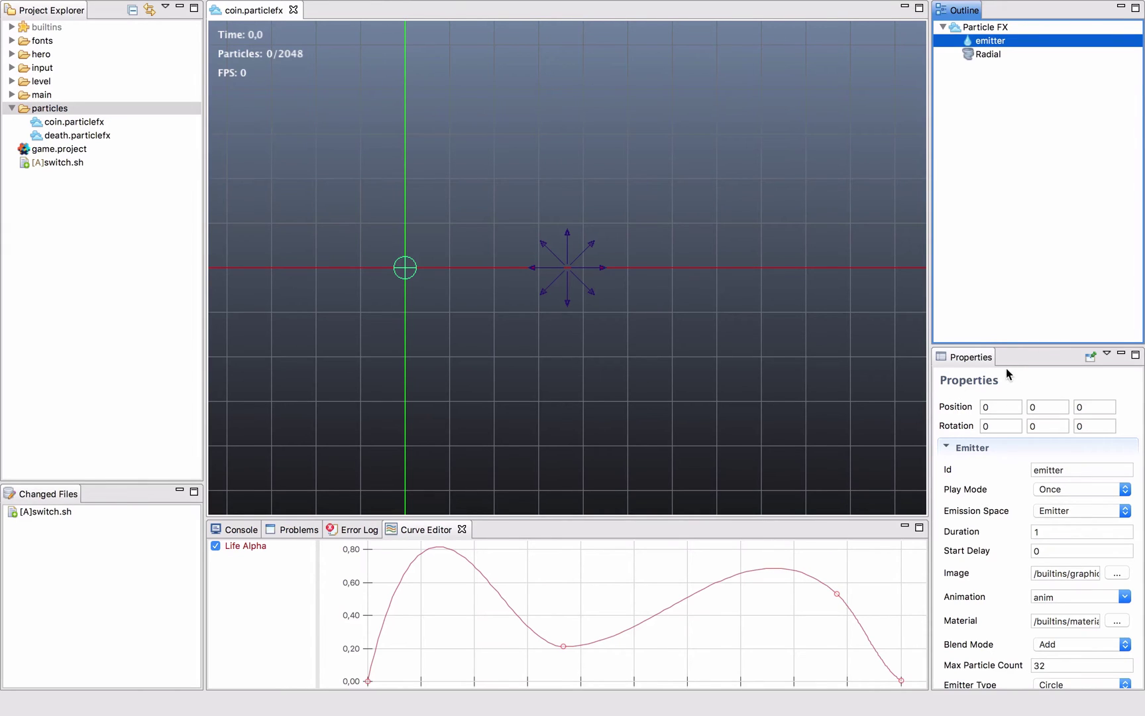
{"action": "left_click", "coordinate": [983, 53]}
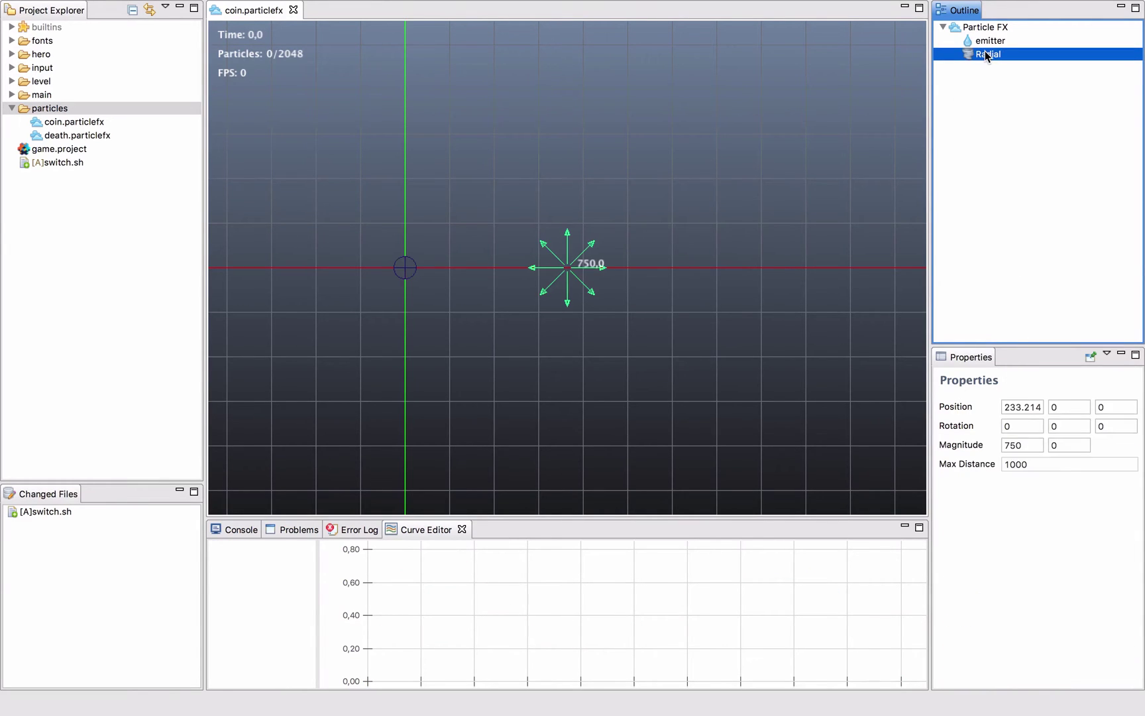
{"action": "left_click", "coordinate": [993, 40]}
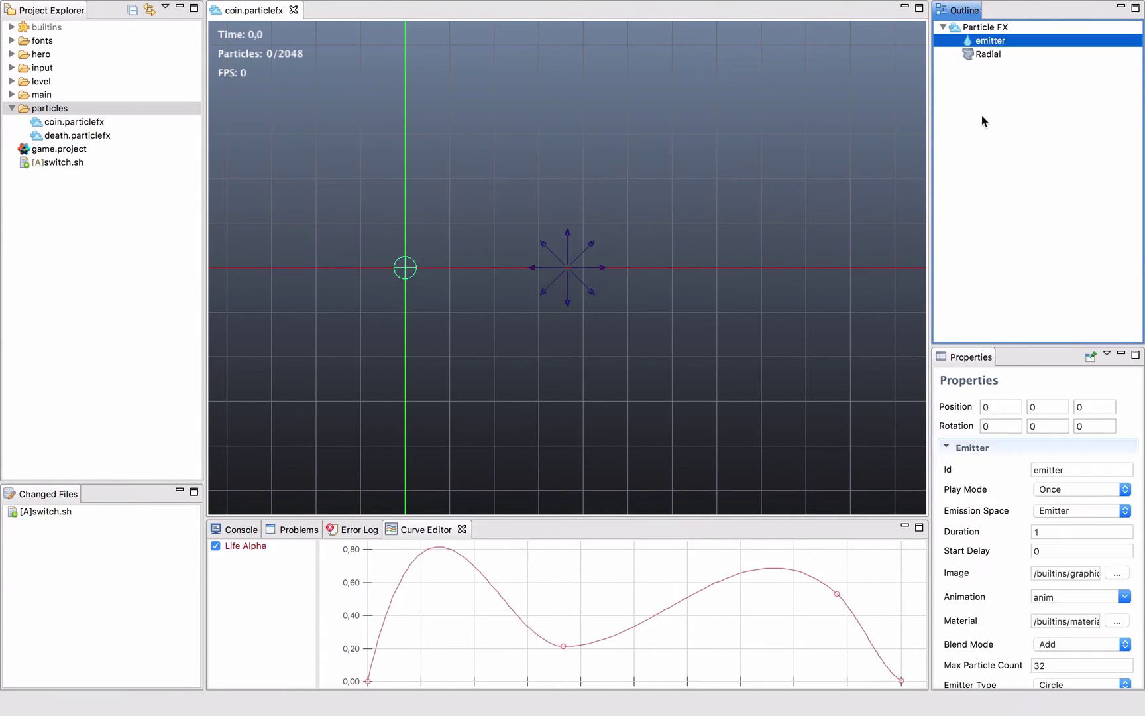
{"action": "left_click_drag", "start_coordinate": [1028, 342], "coordinate": [1025, 249]}
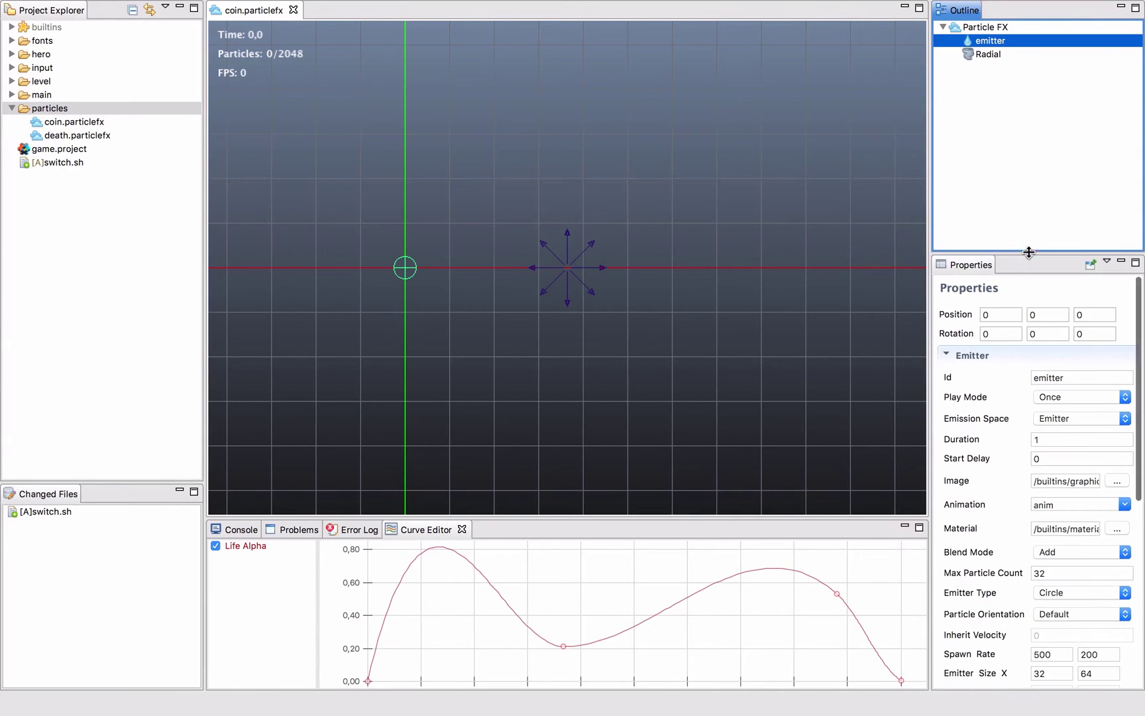
{"action": "scroll", "coordinate": [1003, 393], "scroll_direction": "down", "scroll_amount": 1}
{"action": "scroll", "coordinate": [1003, 392], "scroll_direction": "down", "scroll_amount": 5}
{"action": "scroll", "coordinate": [1003, 392], "scroll_direction": "up", "scroll_amount": 5}
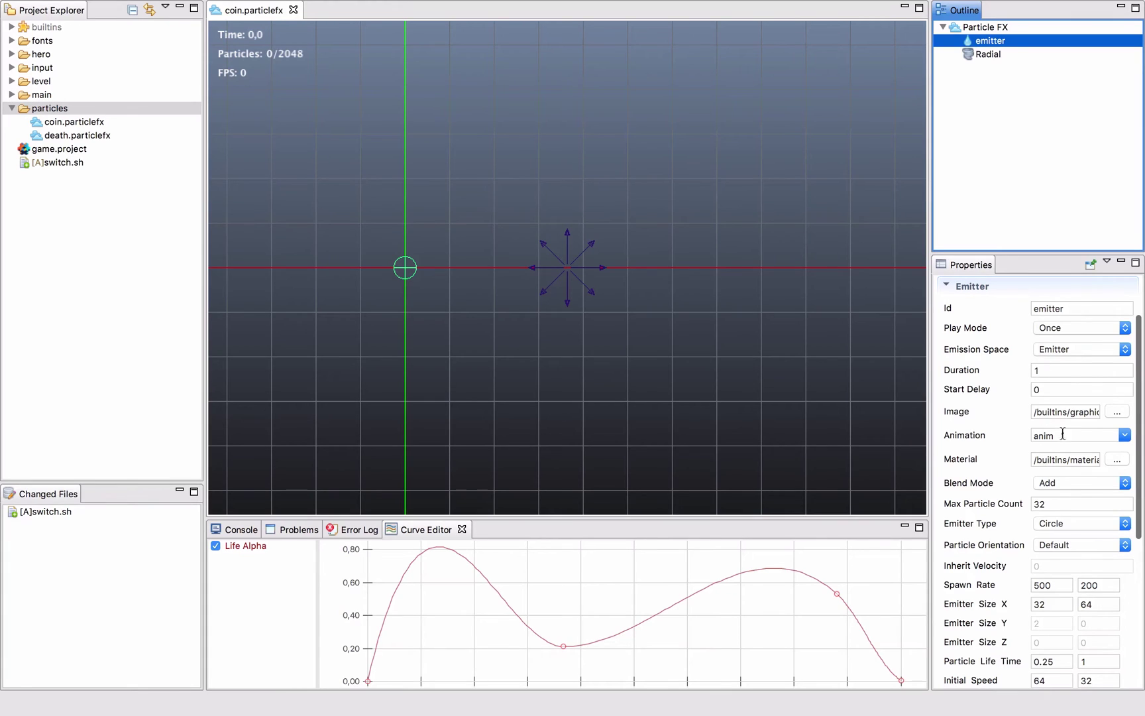
{"action": "scroll", "coordinate": [1058, 449], "scroll_direction": "down", "scroll_amount": 2}
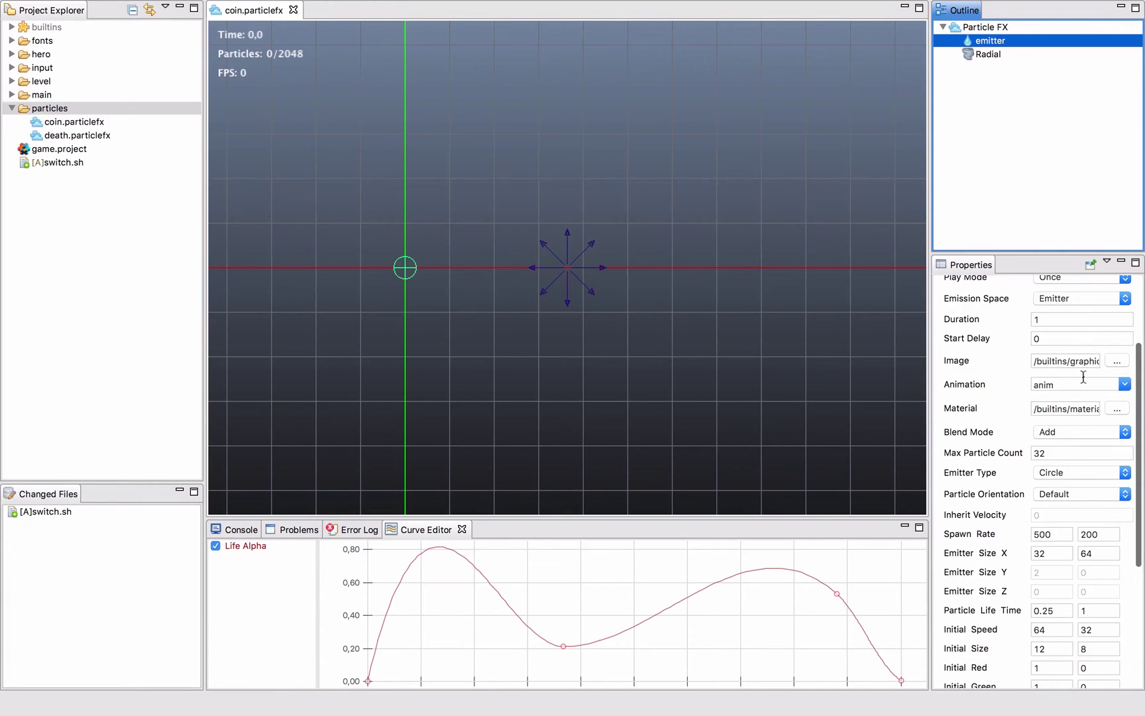
Review the emitter's animation choices unchanged and scroll to its Particle settings and Life Alpha curve
{"action": "left_click", "coordinate": [1125, 384]}
{"action": "left_click", "coordinate": [1086, 399]}
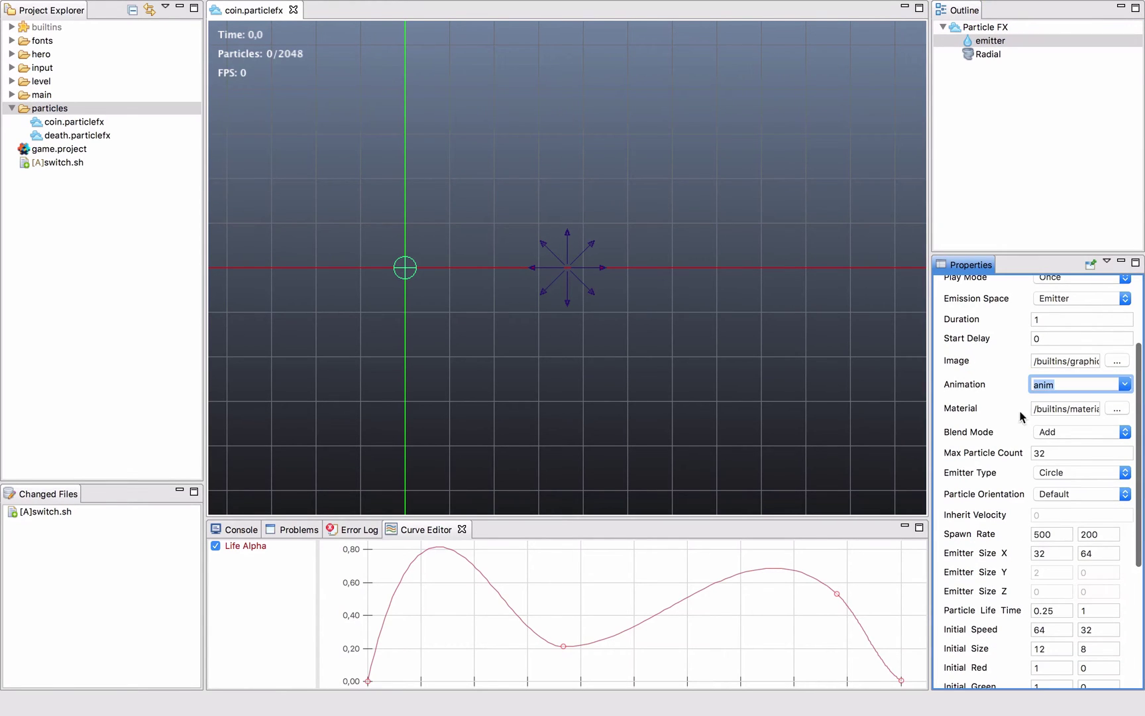
{"action": "scroll", "coordinate": [1029, 427], "scroll_direction": "down", "scroll_amount": 4}
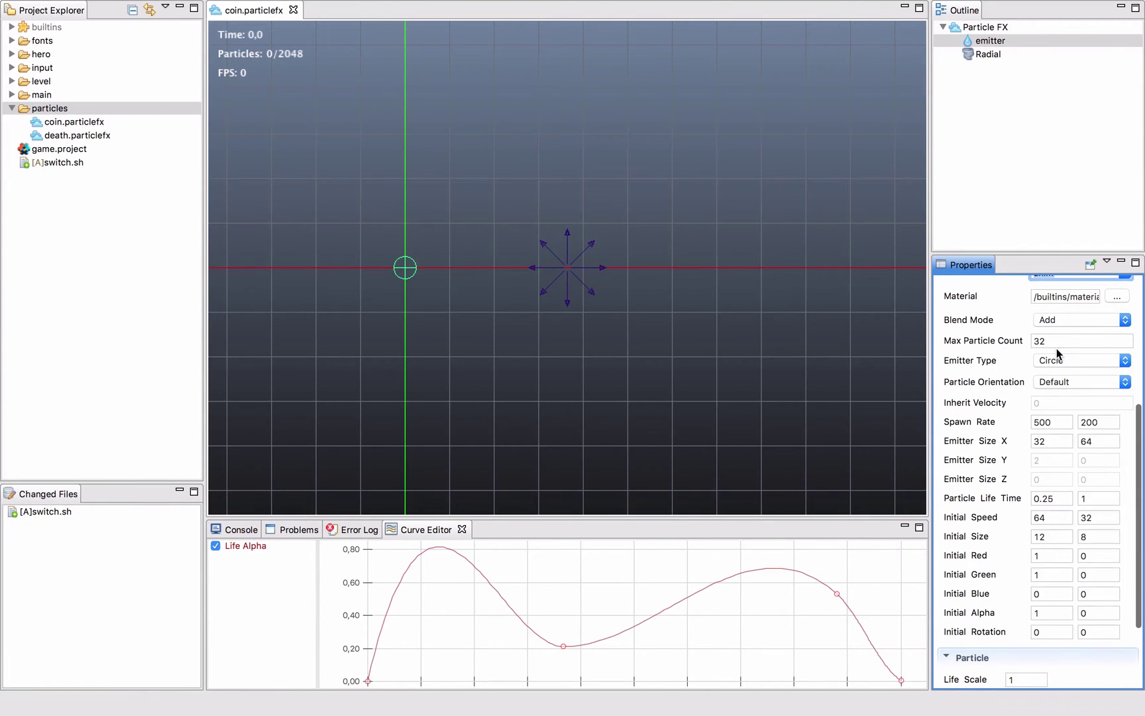
{"action": "scroll", "coordinate": [1090, 283], "scroll_direction": "down", "scroll_amount": 4}
{"action": "scroll", "coordinate": [1050, 333], "scroll_direction": "up", "scroll_amount": 4}
{"action": "scroll", "coordinate": [1041, 368], "scroll_direction": "down", "scroll_amount": 2}
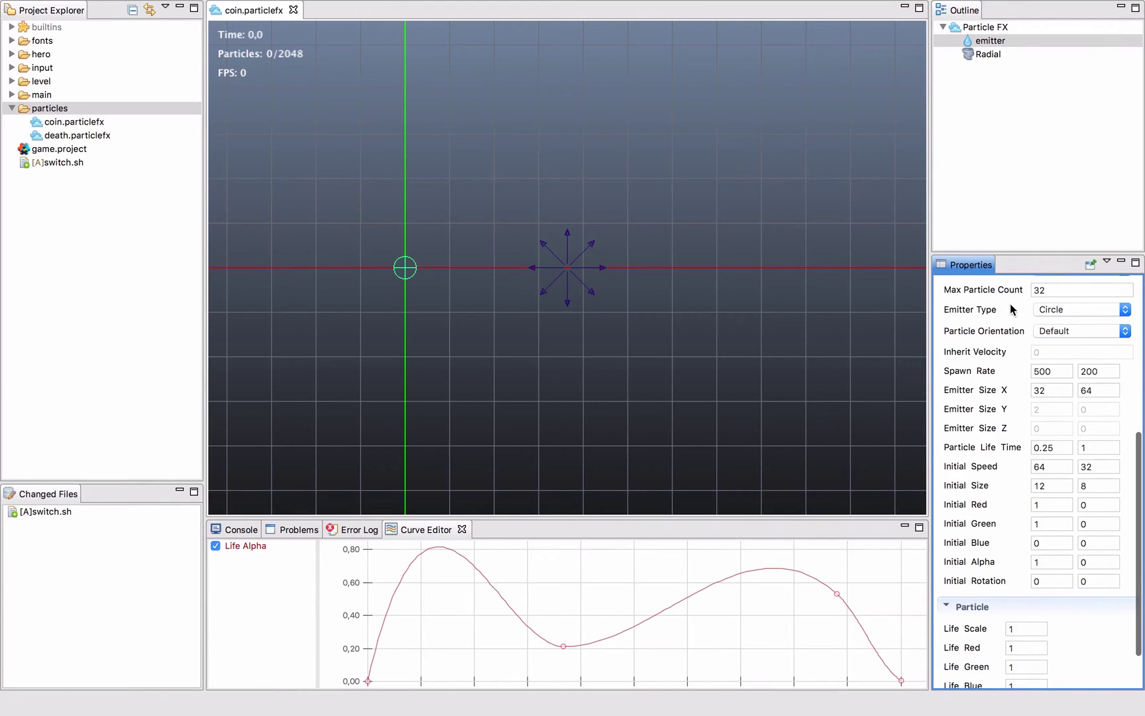
Recentre the coin preview and nudge the Radial modifier slightly left and up
{"action": "left_click", "coordinate": [565, 303]}
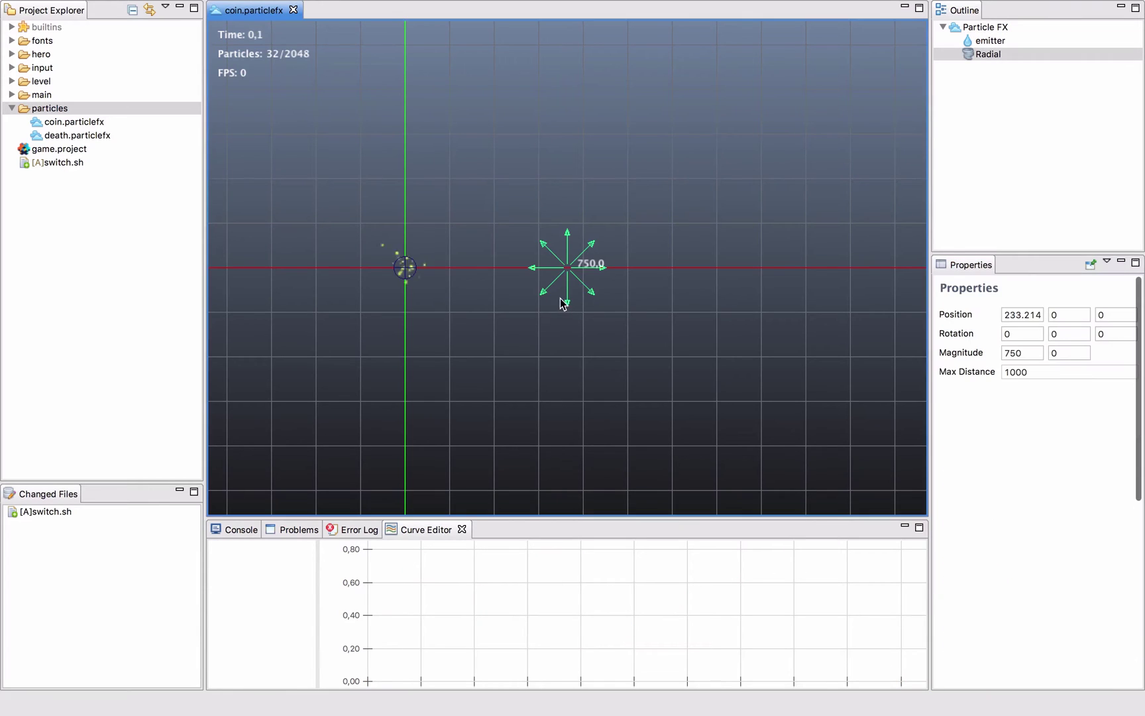
{"action": "middle_click_drag", "start_coordinate": [414, 322], "coordinate": [580, 299]}
{"action": "scroll", "coordinate": [561, 330], "scroll_direction": "up", "scroll_amount": 5}
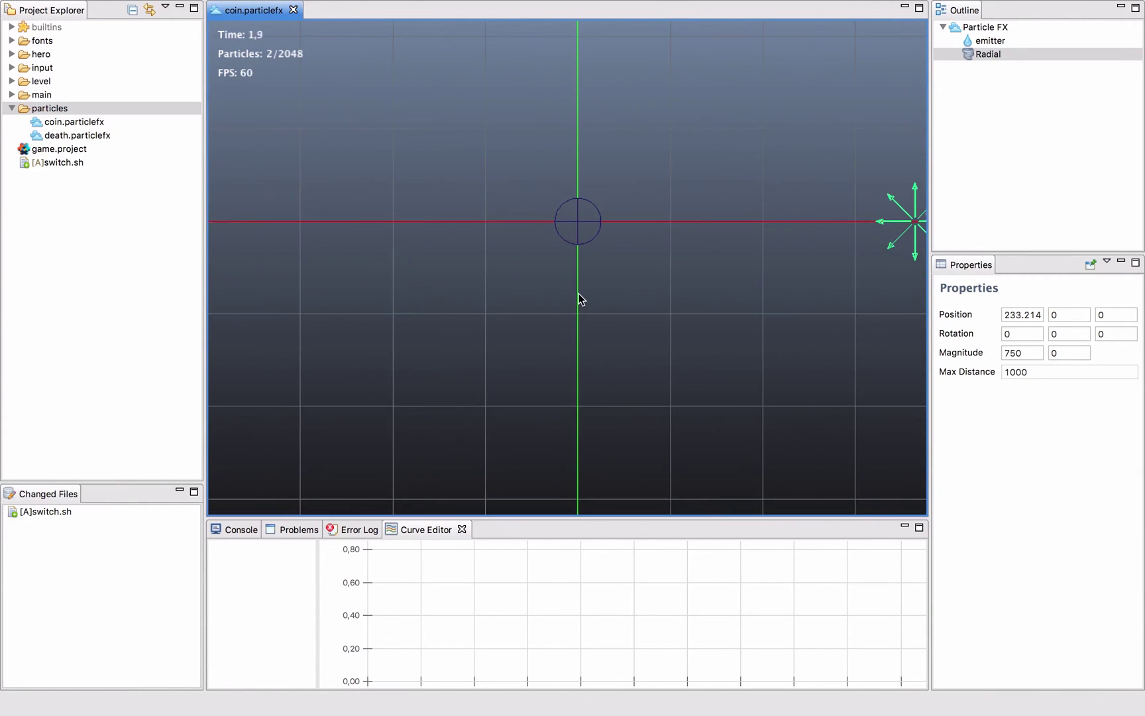
{"action": "scroll", "coordinate": [579, 299], "scroll_direction": "down", "scroll_amount": 1}
{"action": "scroll", "coordinate": [579, 299], "scroll_direction": "down", "scroll_amount": 1}
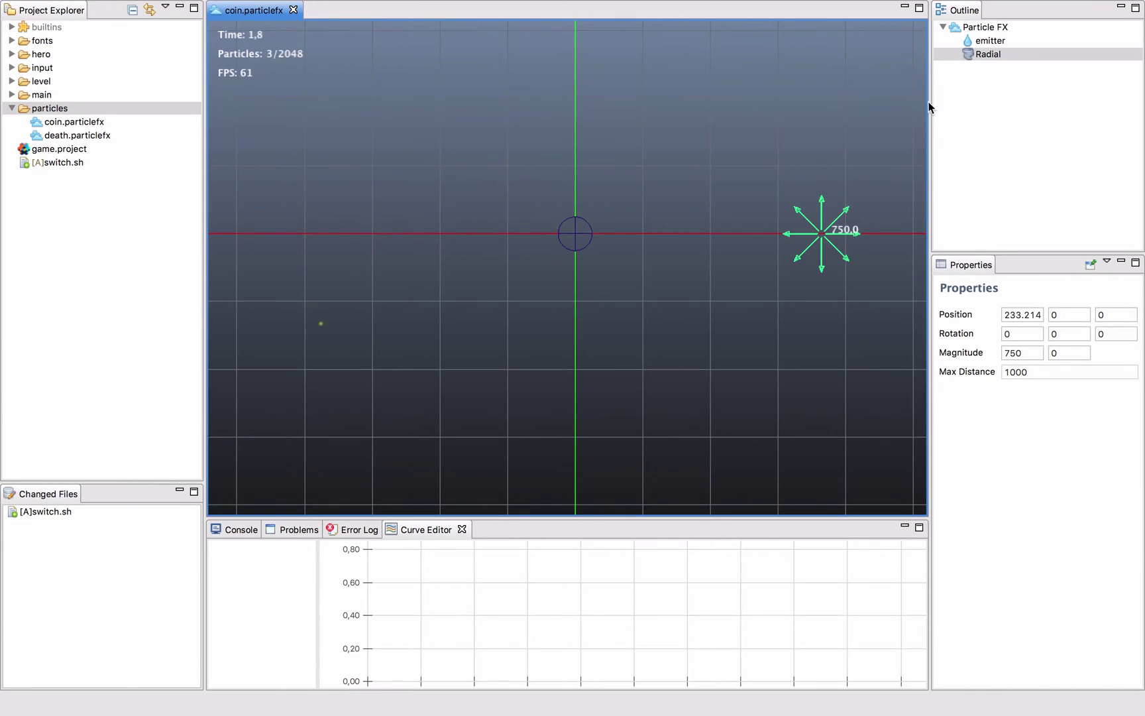
{"action": "left_click", "coordinate": [989, 54]}
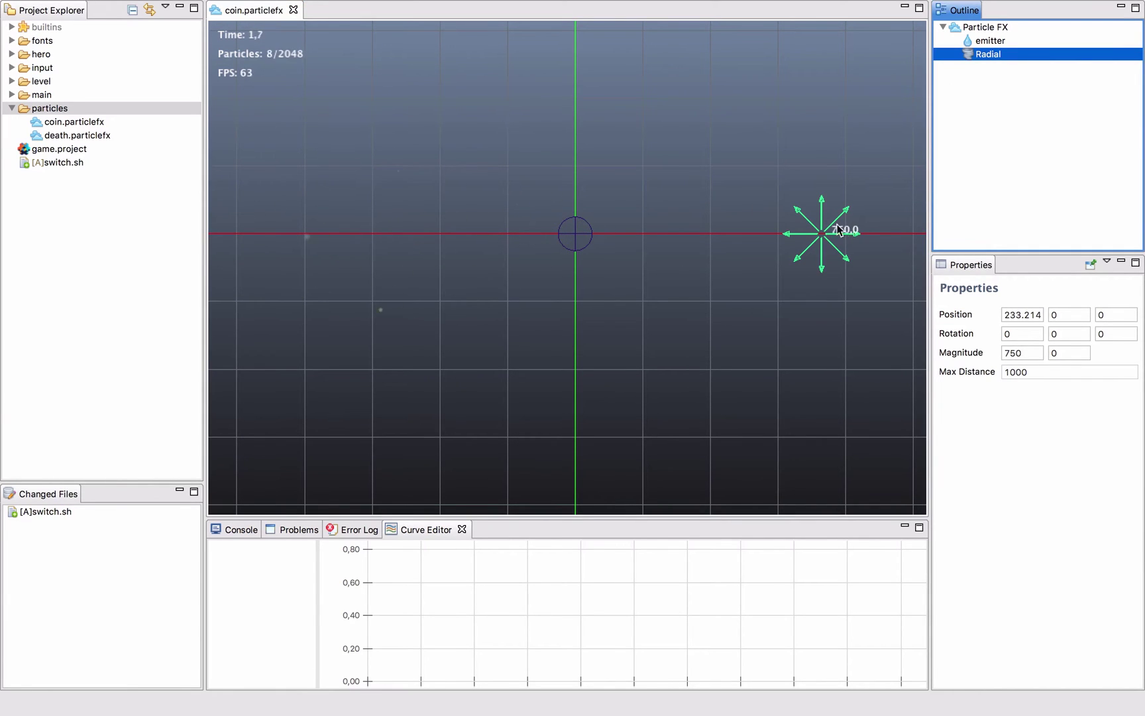
{"action": "key", "text": "w"}
{"action": "left_click_drag", "start_coordinate": [822, 234], "coordinate": [796, 230]}
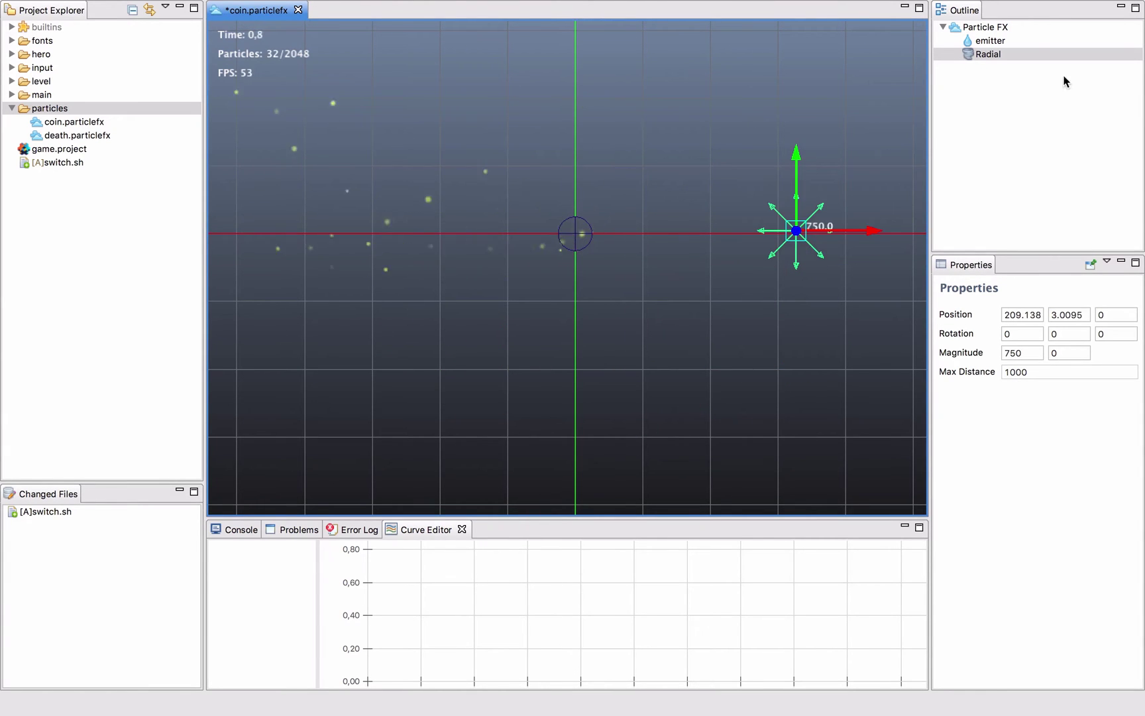
Start adding a modifier to the Particle FX root, cancel it, and refocus the preview
{"action": "right_click", "coordinate": [994, 53]}
{"action": "left_click", "coordinate": [986, 27]}
{"action": "right_click", "coordinate": [987, 27]}
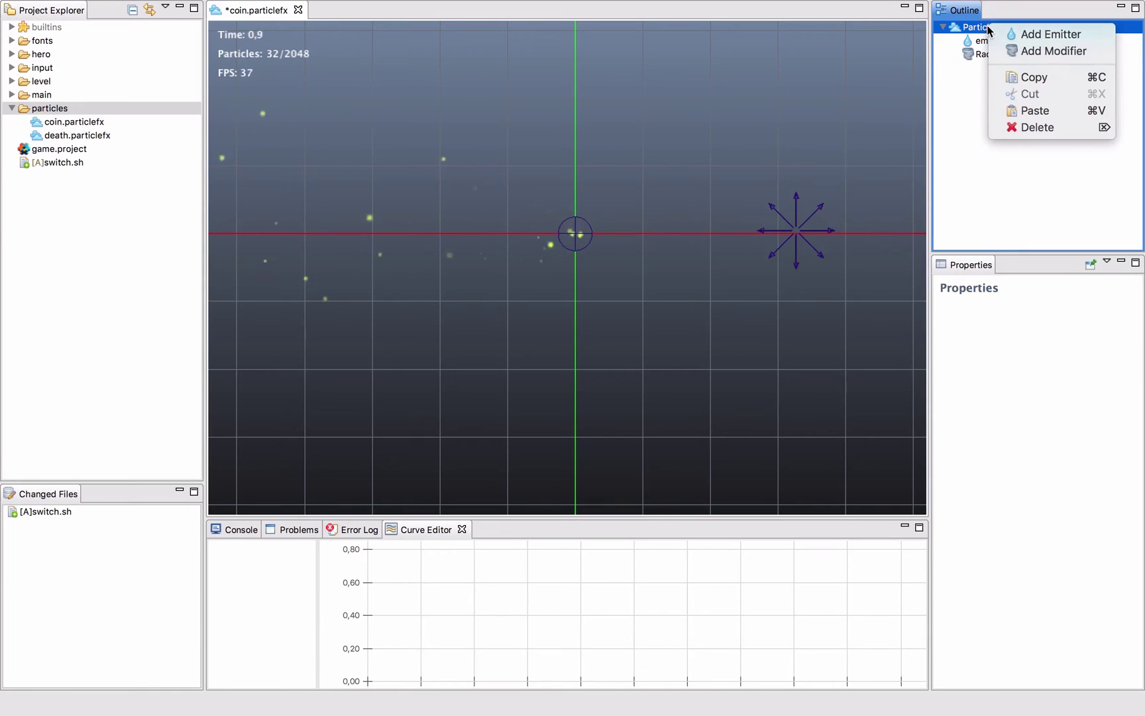
{"action": "left_click", "coordinate": [1078, 51]}
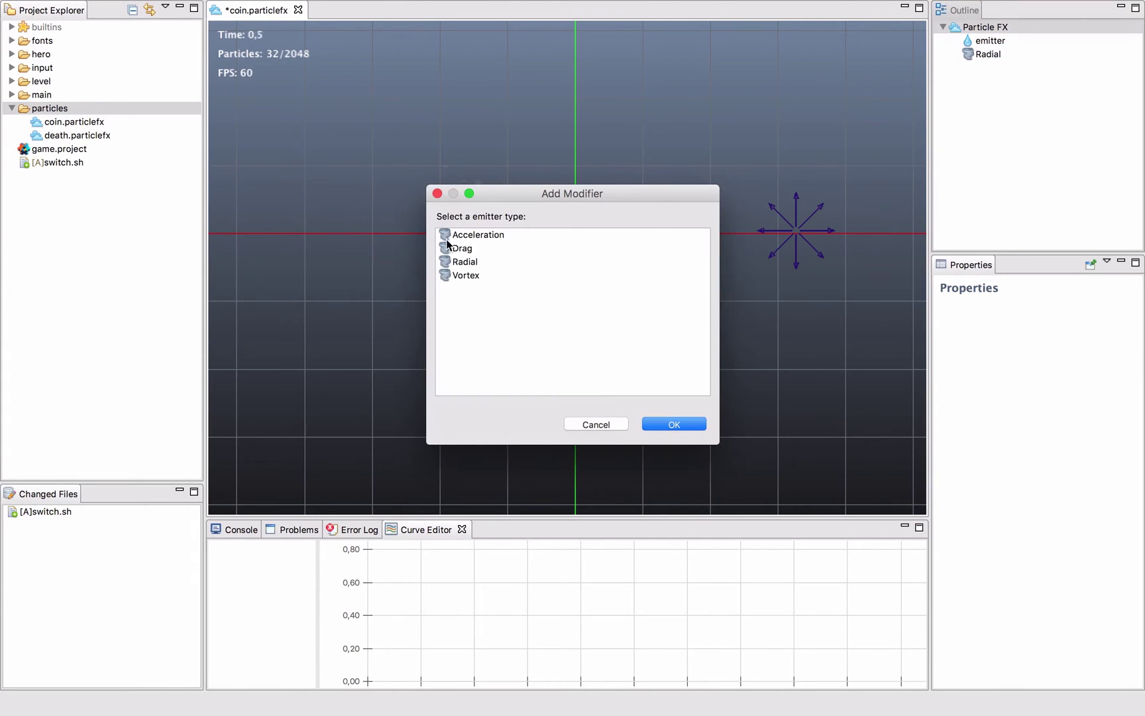
{"action": "left_click", "coordinate": [437, 193]}
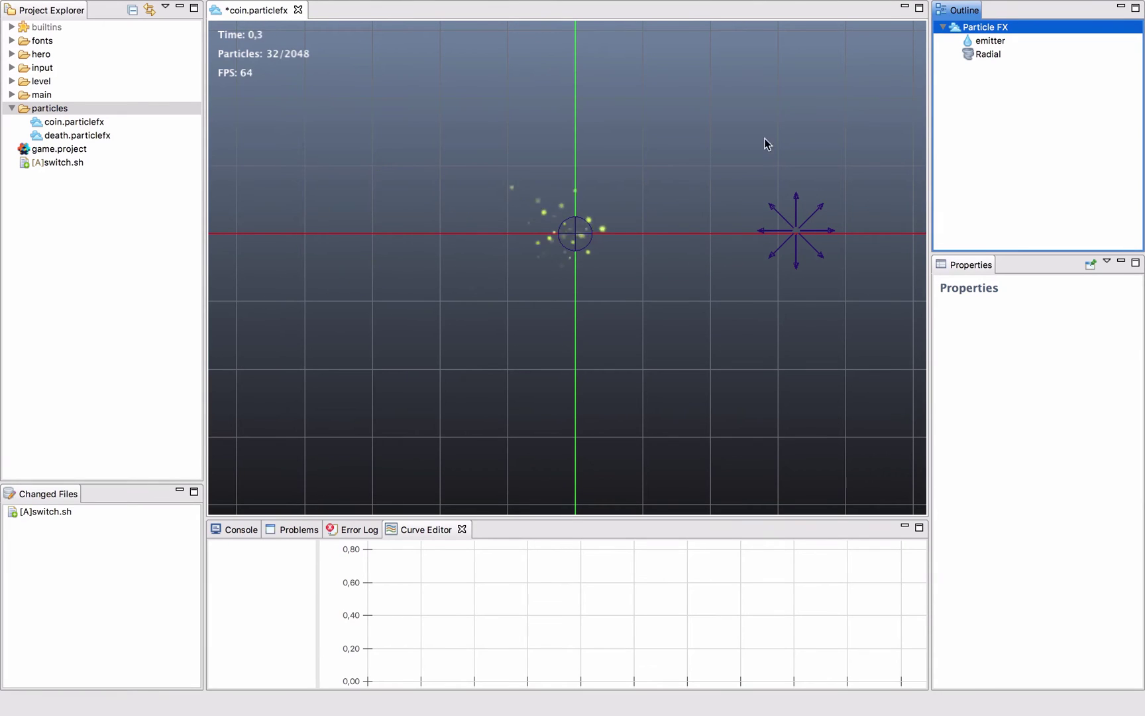
{"action": "left_click", "coordinate": [766, 118]}
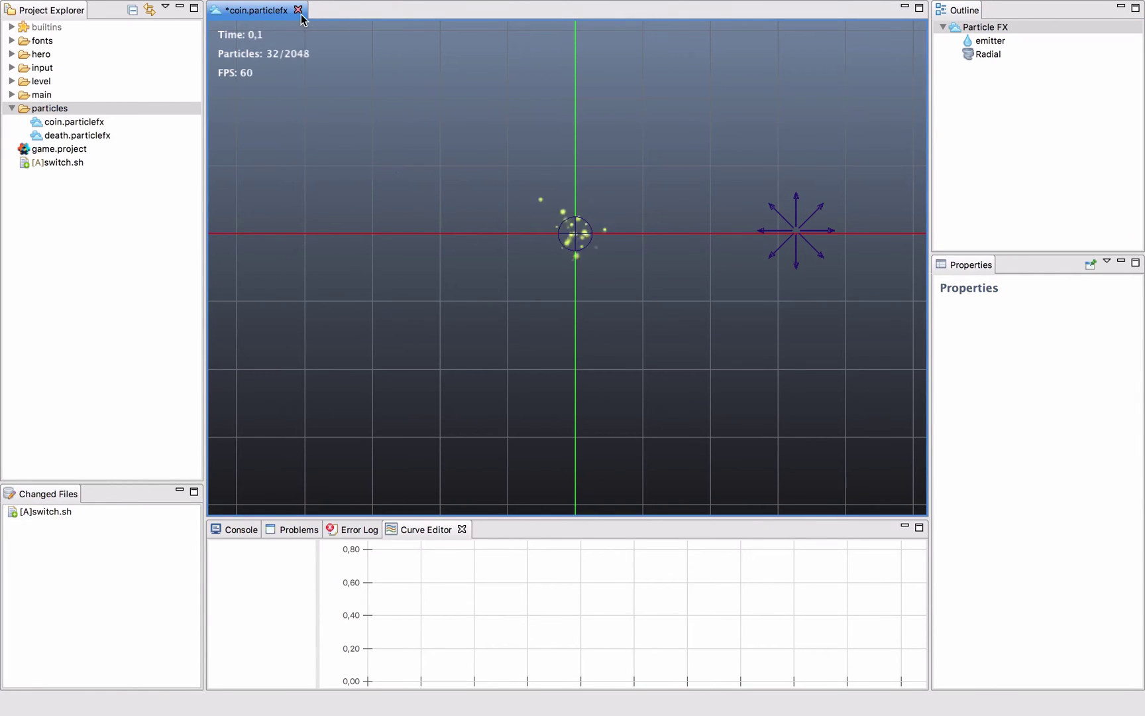
{"action": "left_click", "coordinate": [72, 135]}
{"action": "double_click", "coordinate": [71, 135]}
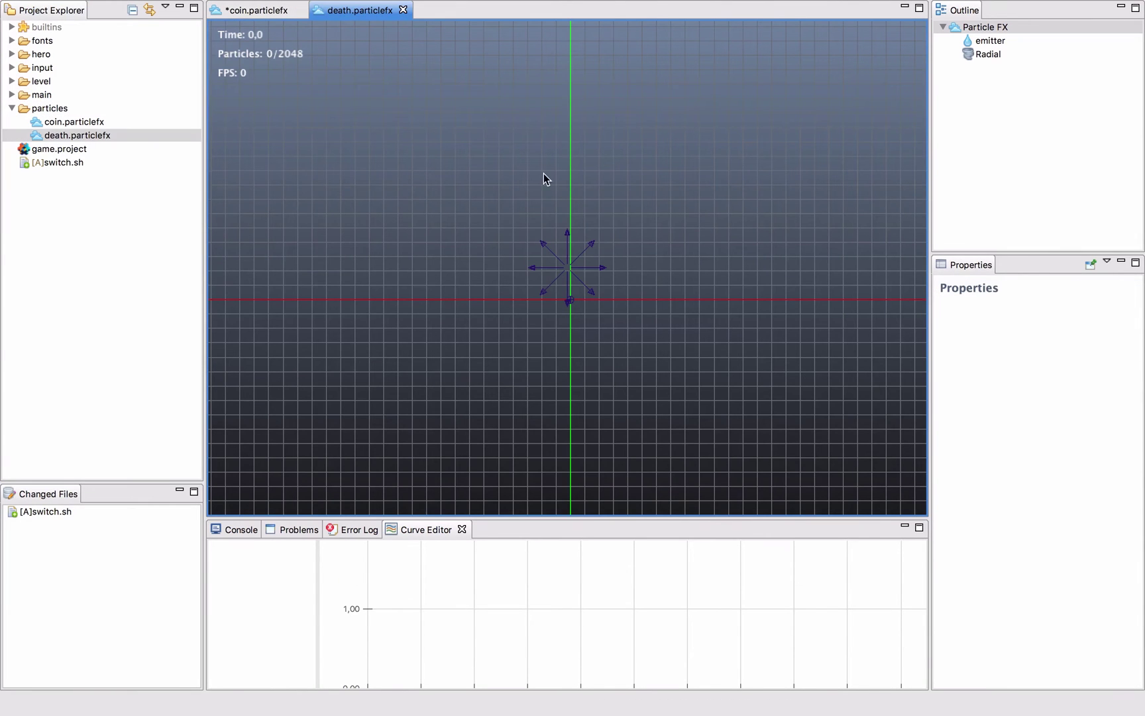
{"action": "left_click", "coordinate": [595, 291]}
{"action": "left_click", "coordinate": [828, 193]}
{"action": "key", "text": "f"}
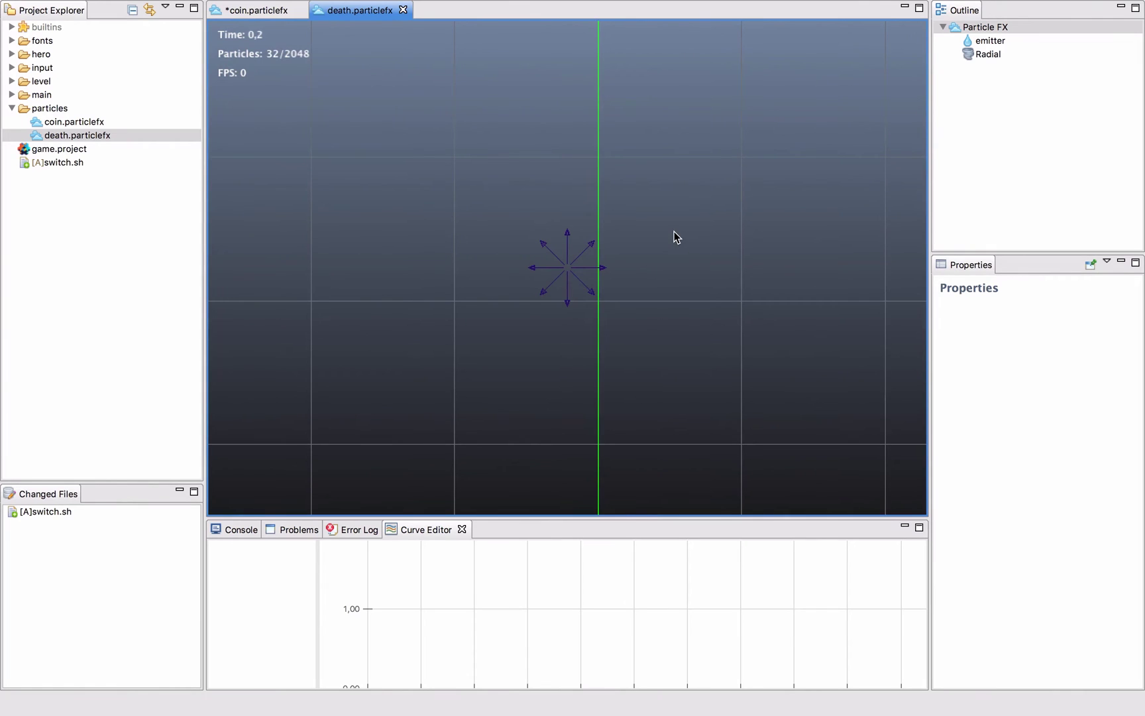
{"action": "scroll", "coordinate": [611, 259], "scroll_direction": "down", "scroll_amount": 3}
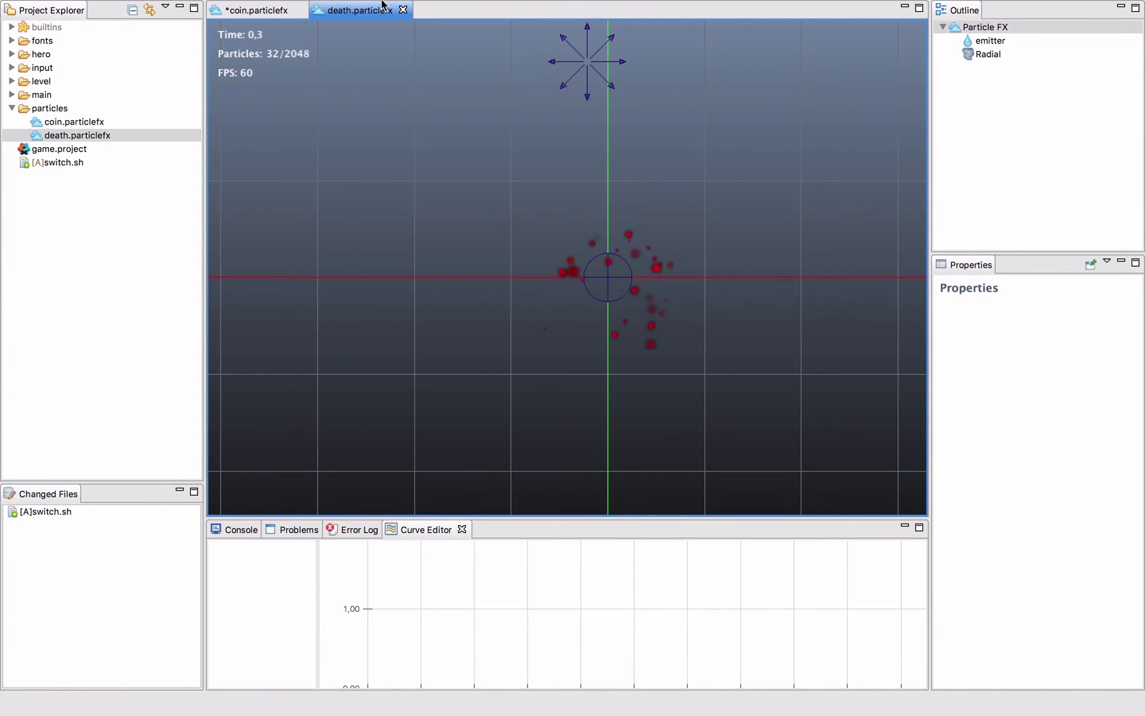
{"action": "left_click", "coordinate": [403, 9]}
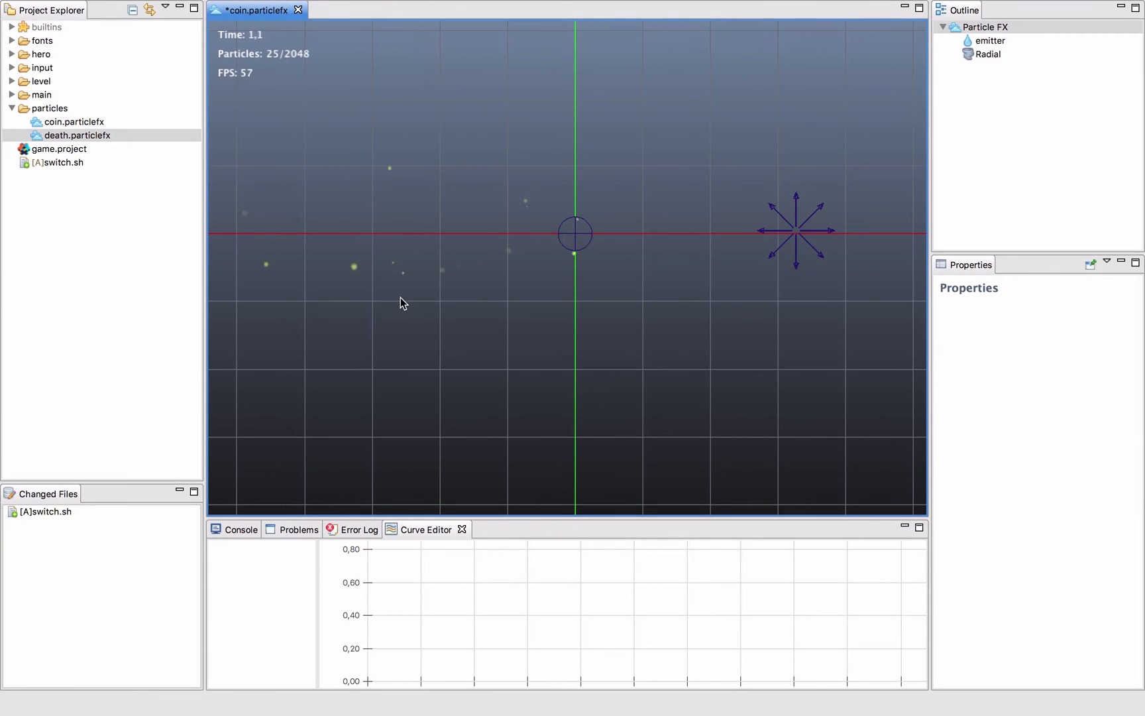
{"action": "key", "text": "ctrl+s"}
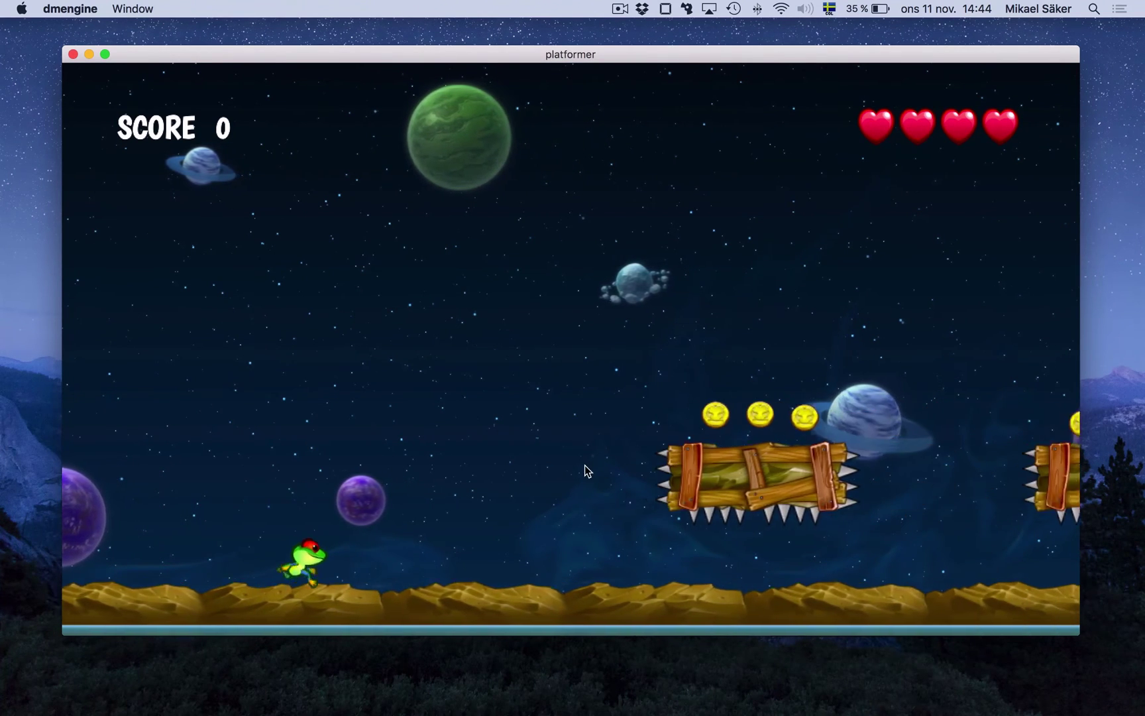
Jump the frog through the platformer collecting coins to a score of 950, then return to the editor
{"action": "key", "text": "space"}
{"action": "key", "text": "space"}
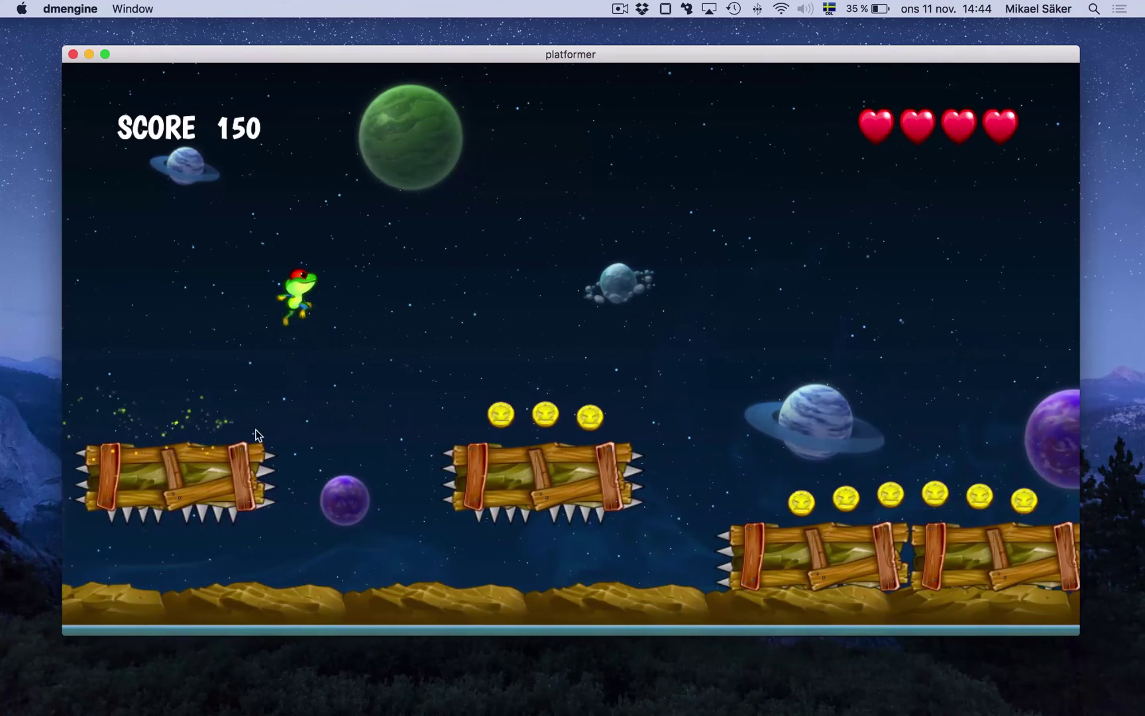
{"action": "key", "text": "space"}
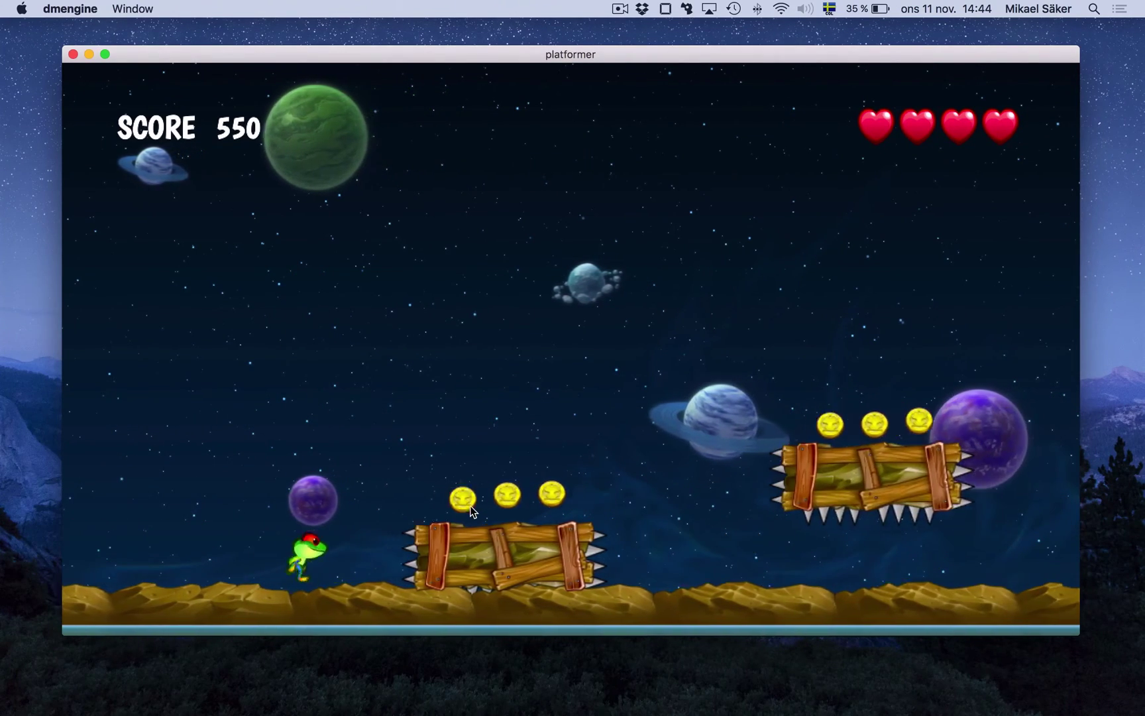
{"action": "key", "text": "space"}
{"action": "key", "text": "space"}
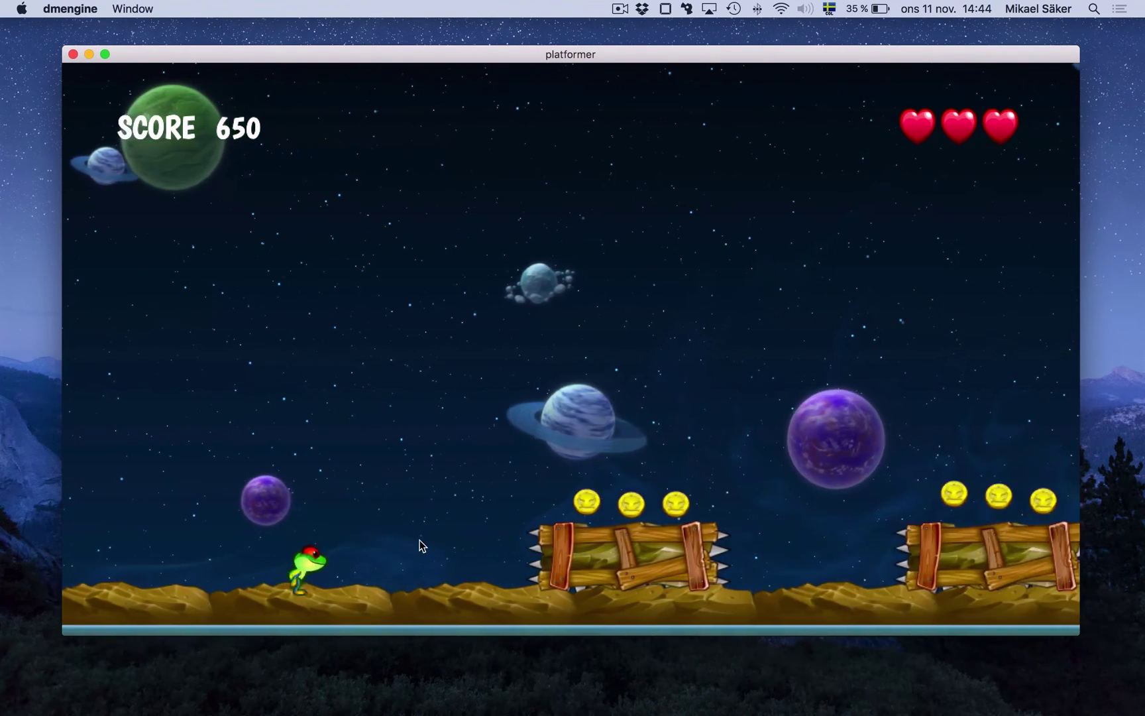
{"action": "key", "text": "space"}
{"action": "key", "text": "space"}
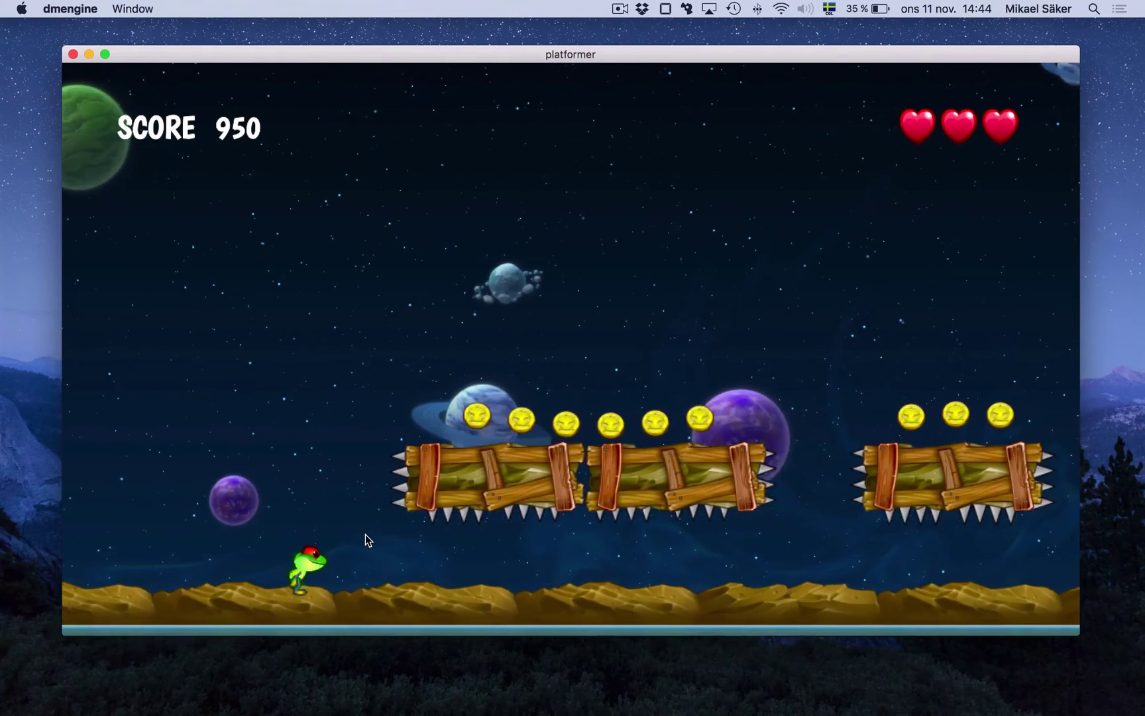
{"action": "key", "text": "ctrl+Right"}
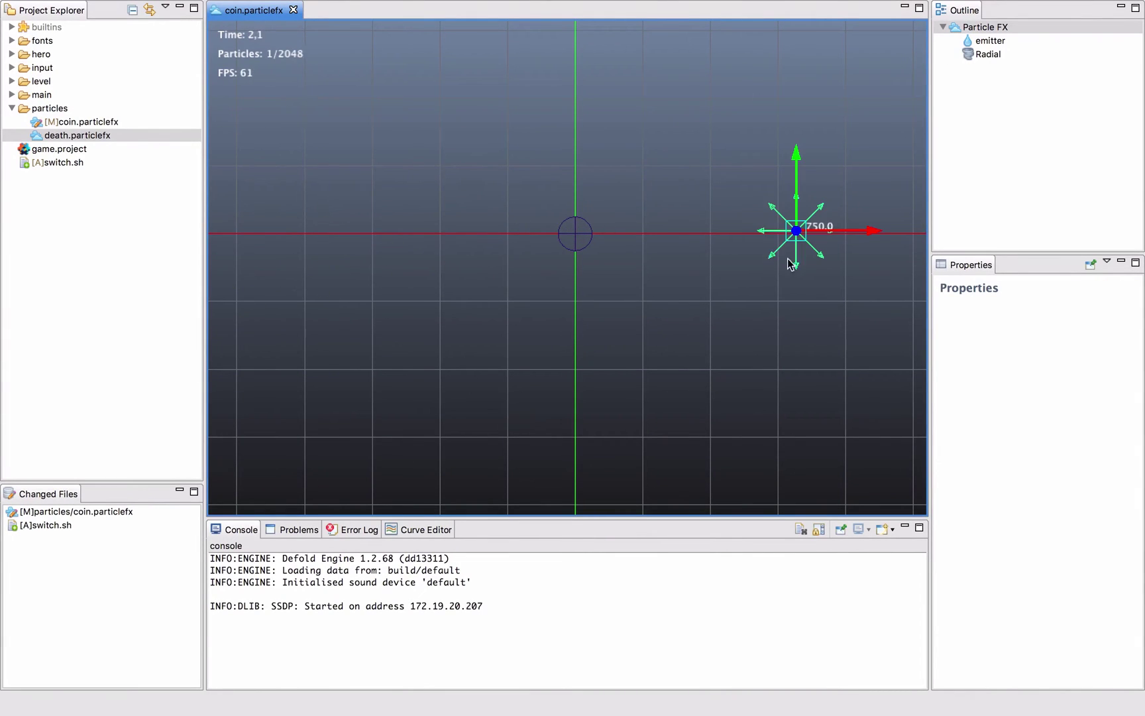
Move the emitter and Radial down-left, Radial to about (-157, -126), and save to hot-reload
{"action": "left_click_drag", "start_coordinate": [799, 229], "coordinate": [482, 397]}
{"action": "left_click_drag", "start_coordinate": [796, 231], "coordinate": [410, 372]}
{"action": "left_click", "coordinate": [746, 289]}
{"action": "left_click", "coordinate": [783, 225]}
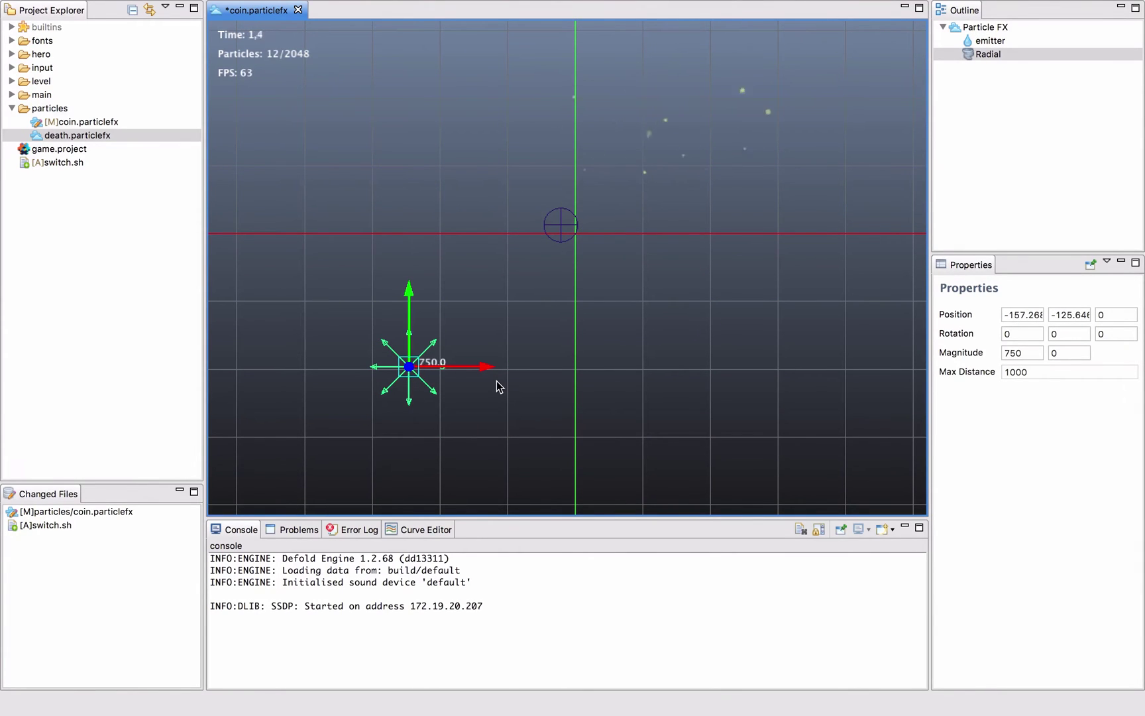
{"action": "key", "text": "super+s"}
{"action": "key", "text": "ctrl+Left"}
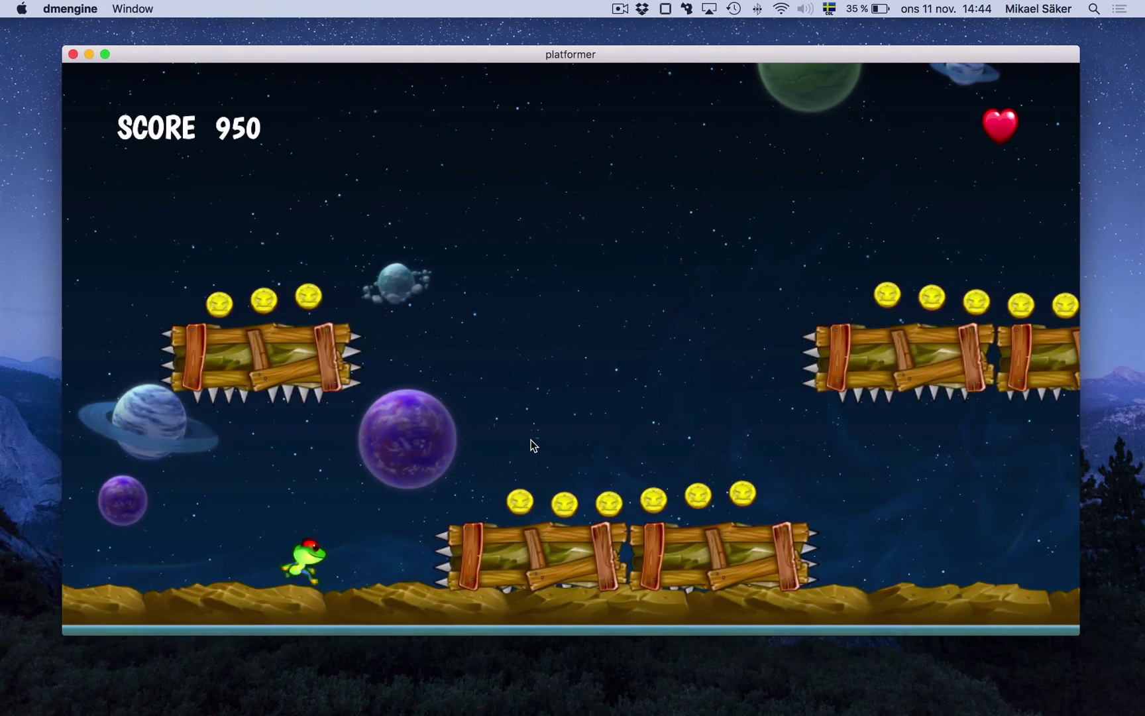
Keep jumping the frog across platforms and spikes, collecting coins until the score reaches 3050
{"action": "left_click", "coordinate": [520, 442]}
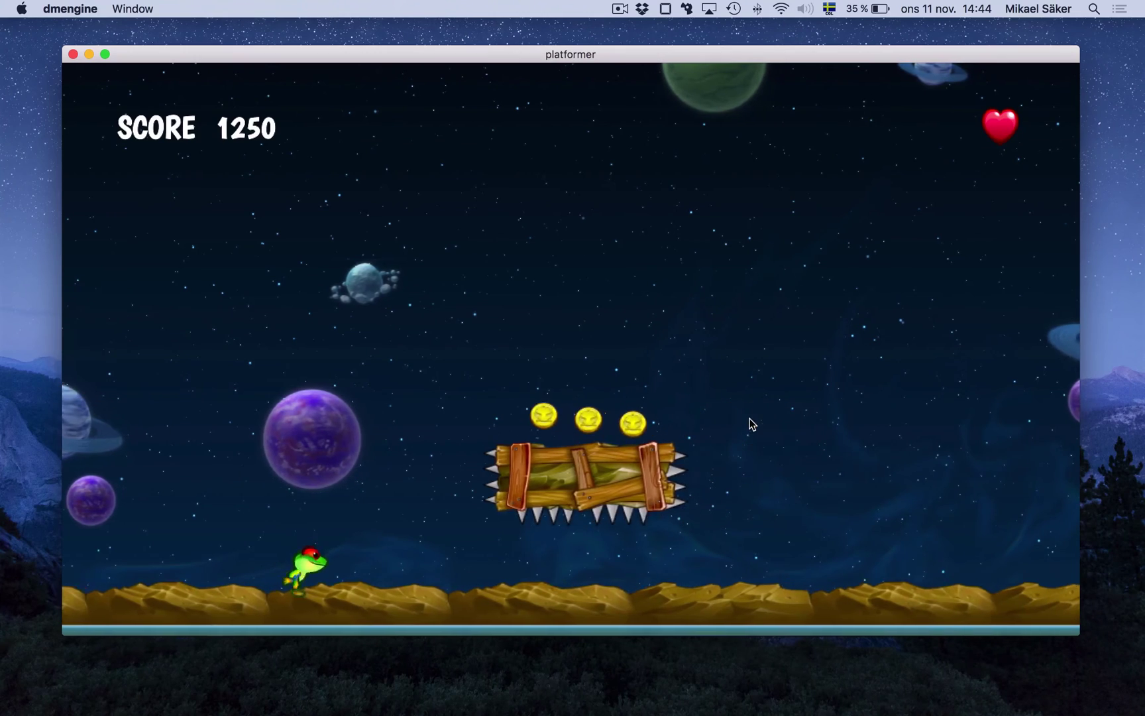
{"action": "left_click", "coordinate": [750, 418]}
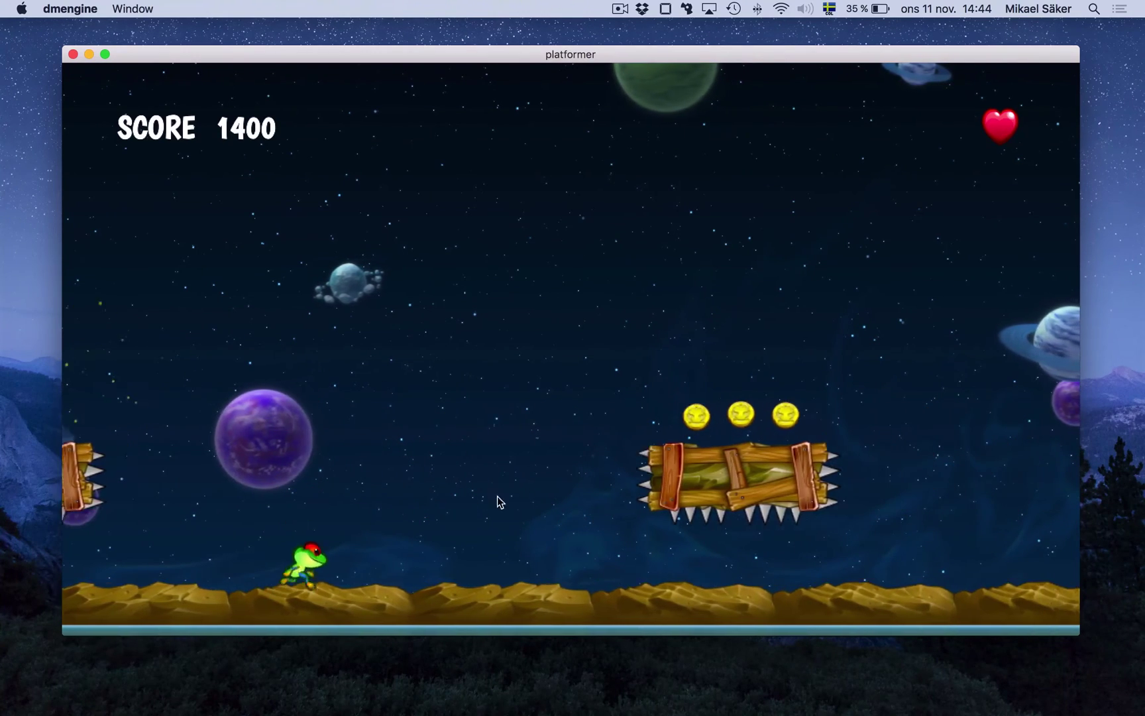
{"action": "left_click", "coordinate": [489, 444]}
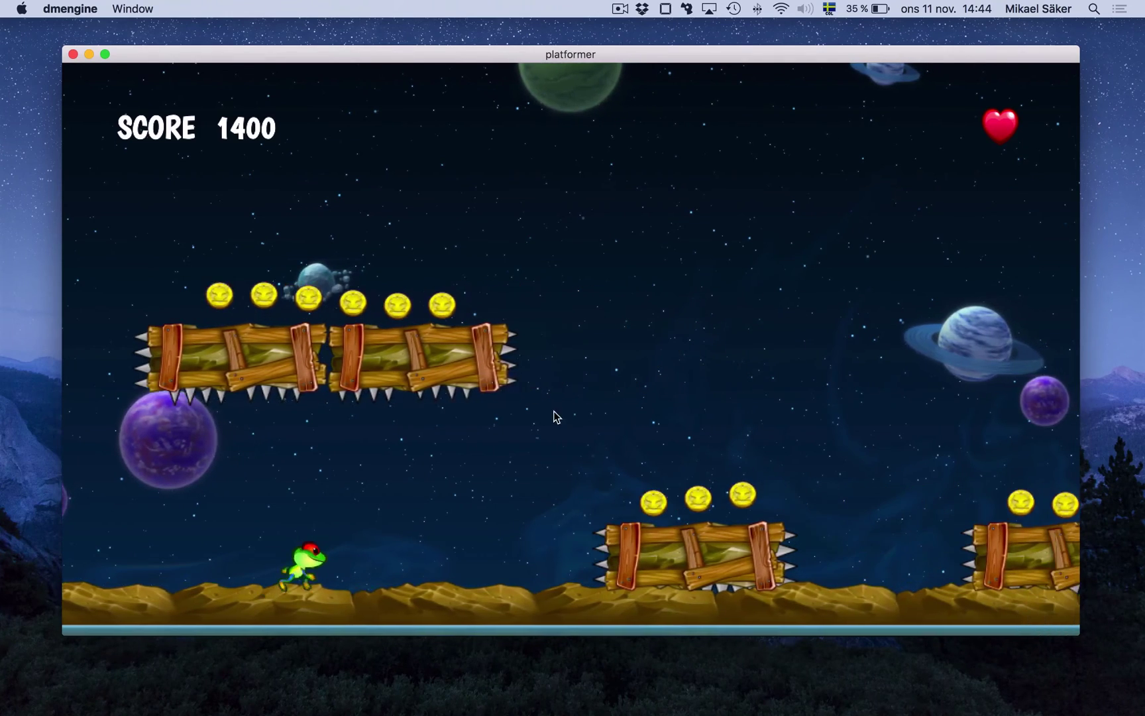
{"action": "left_click", "coordinate": [477, 444]}
{"action": "left_click", "coordinate": [376, 499]}
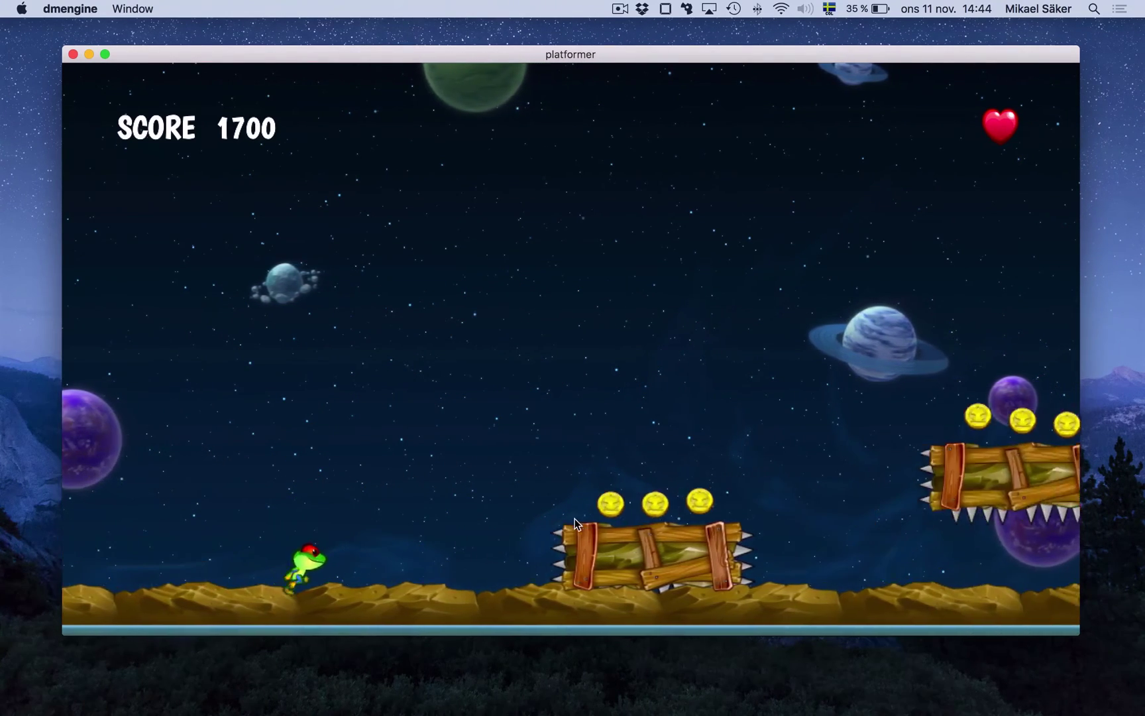
{"action": "left_click", "coordinate": [575, 518]}
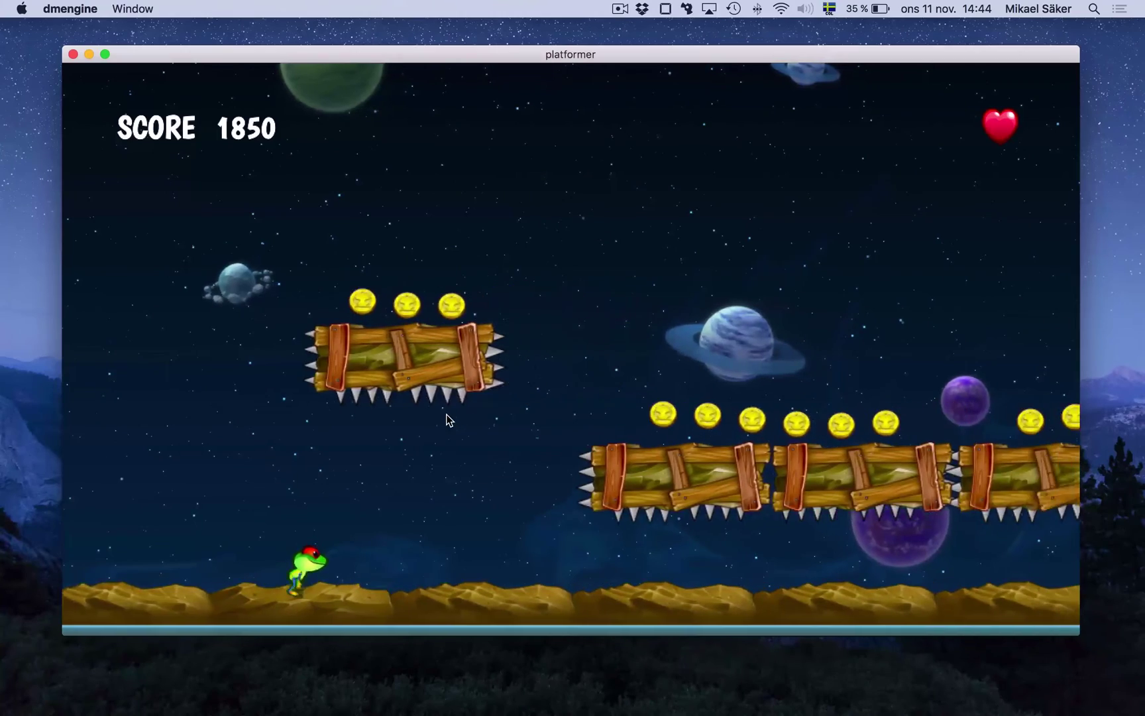
{"action": "left_click", "coordinate": [438, 425]}
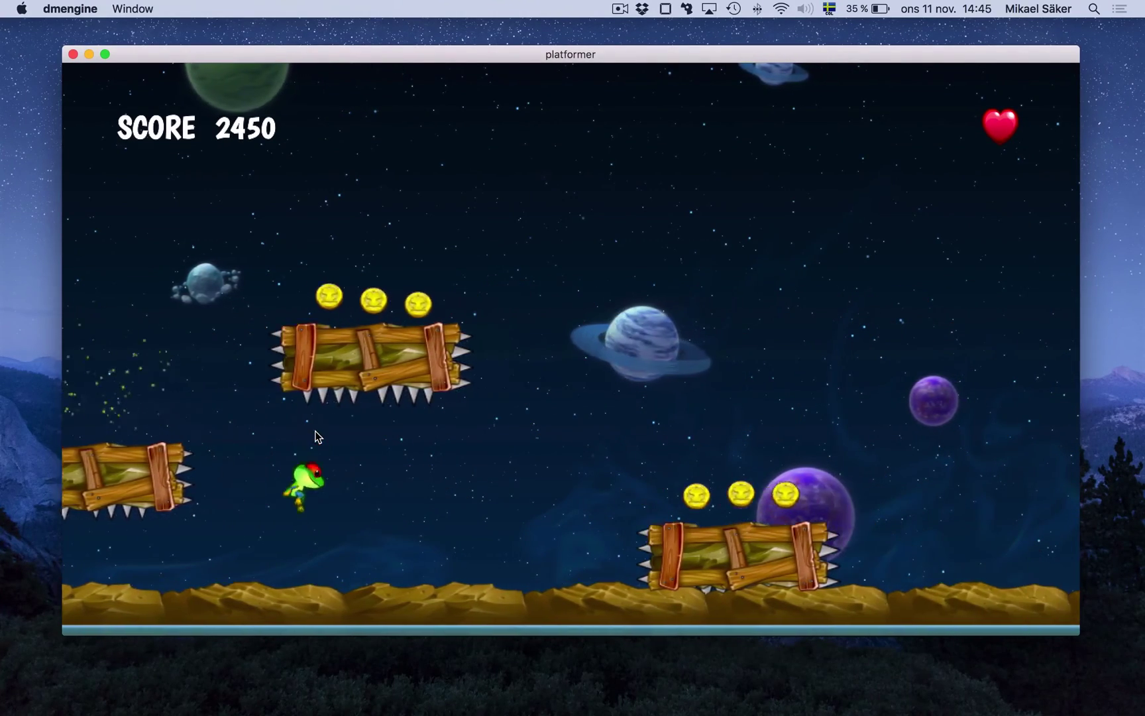
{"action": "left_click", "coordinate": [317, 437]}
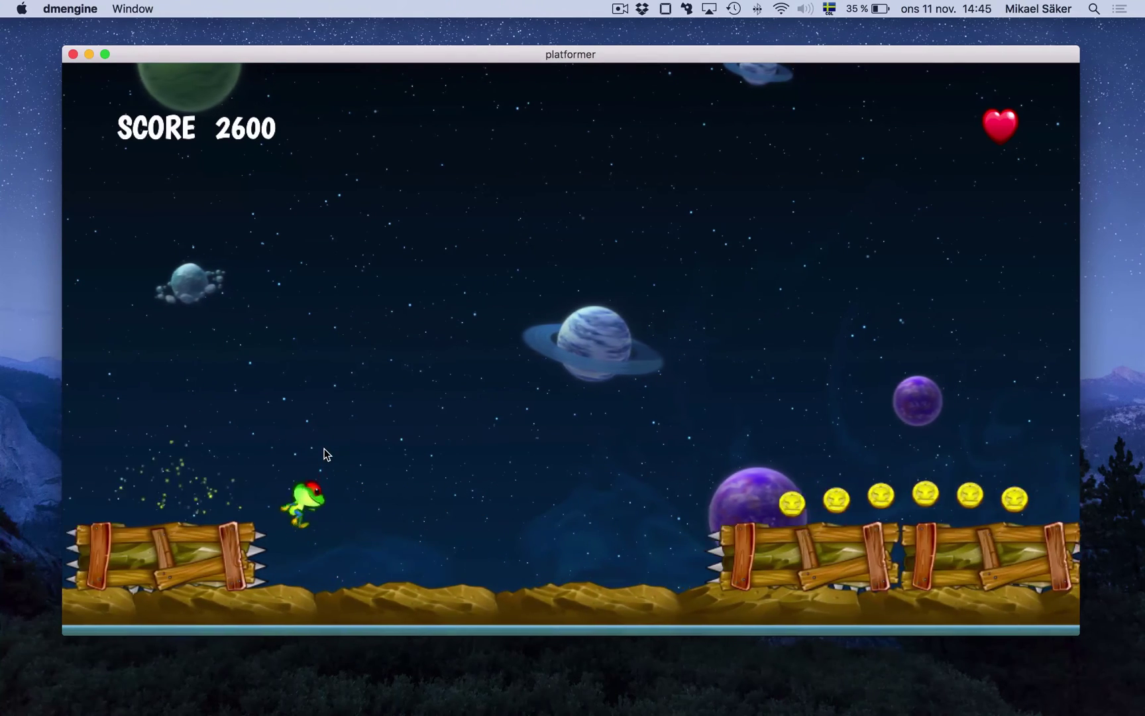
{"action": "left_click", "coordinate": [325, 455]}
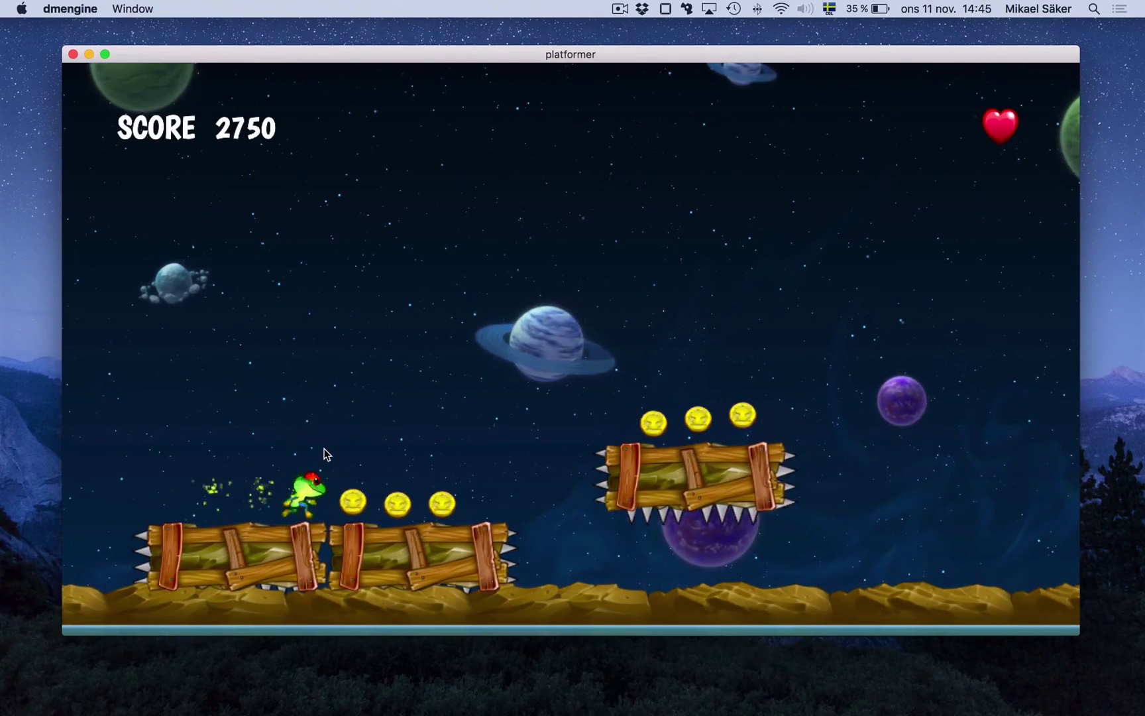
{"action": "left_click", "coordinate": [324, 455]}
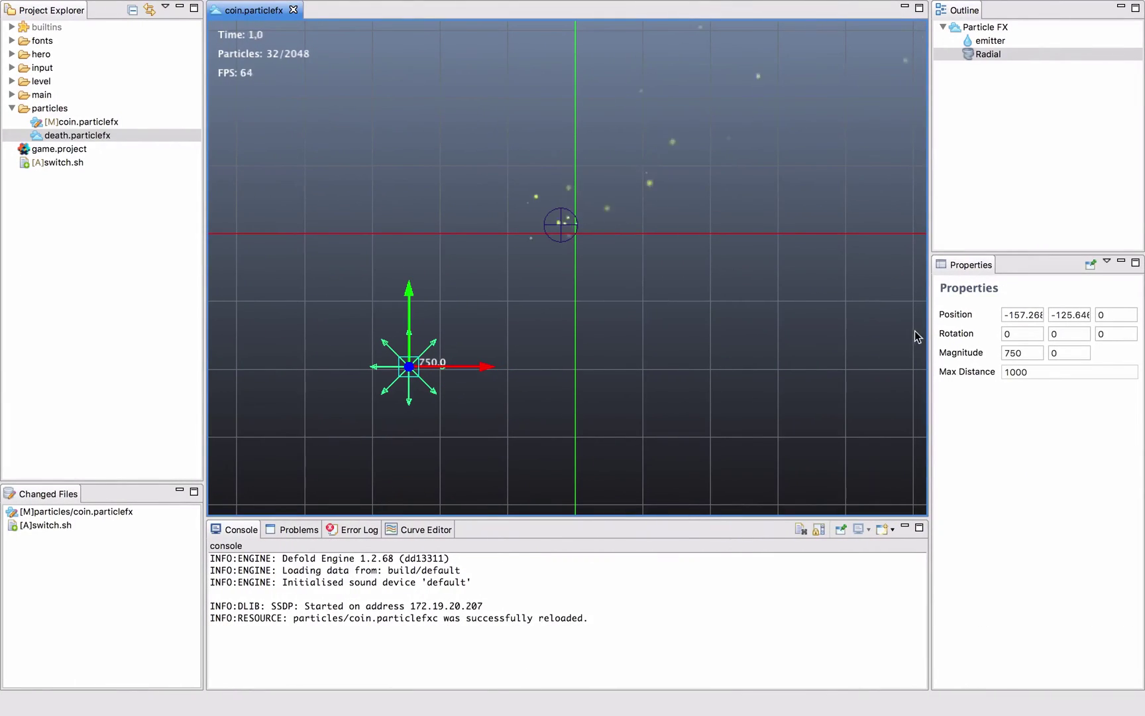
With the Curve Editor shown, switch the coin emitter's Life Scale to a curve
{"action": "left_click", "coordinate": [979, 27]}
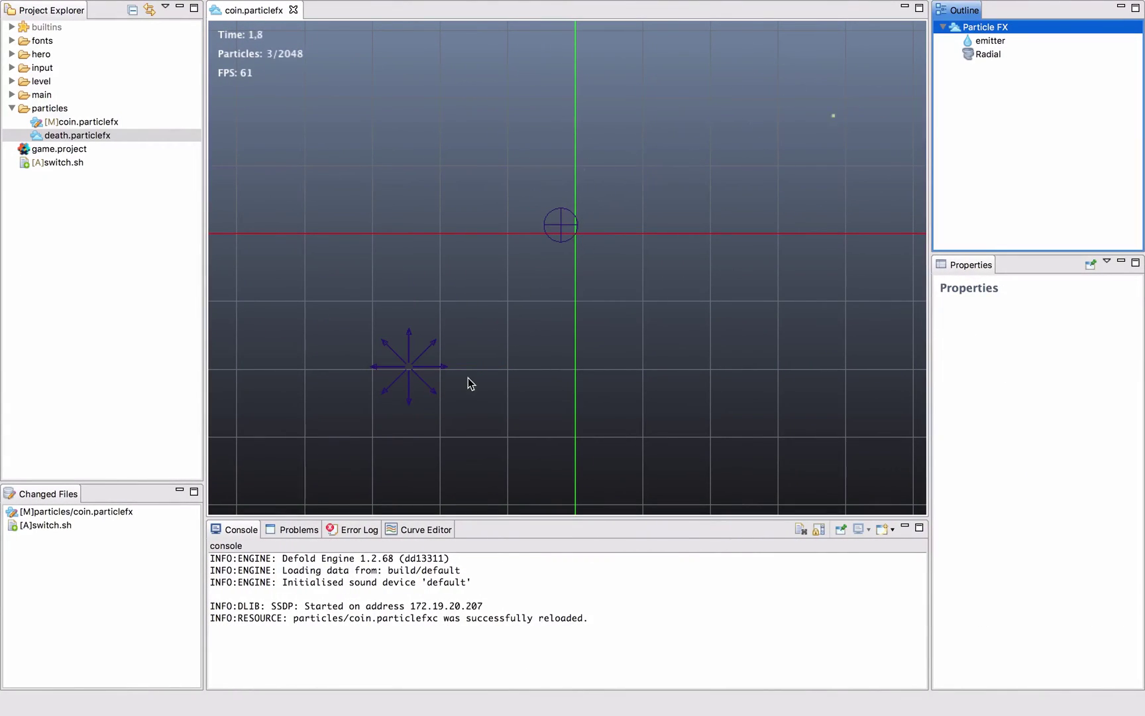
{"action": "left_click", "coordinate": [428, 528]}
{"action": "left_click", "coordinate": [1001, 40]}
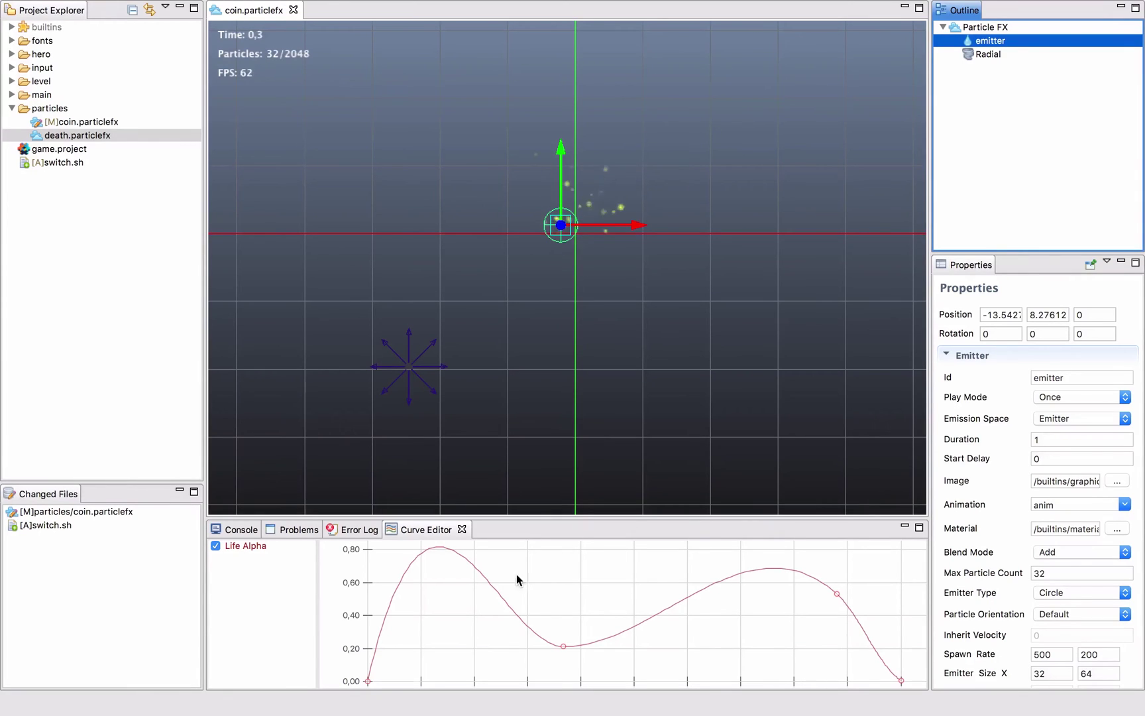
{"action": "scroll", "coordinate": [1079, 513], "scroll_direction": "down", "scroll_amount": 10}
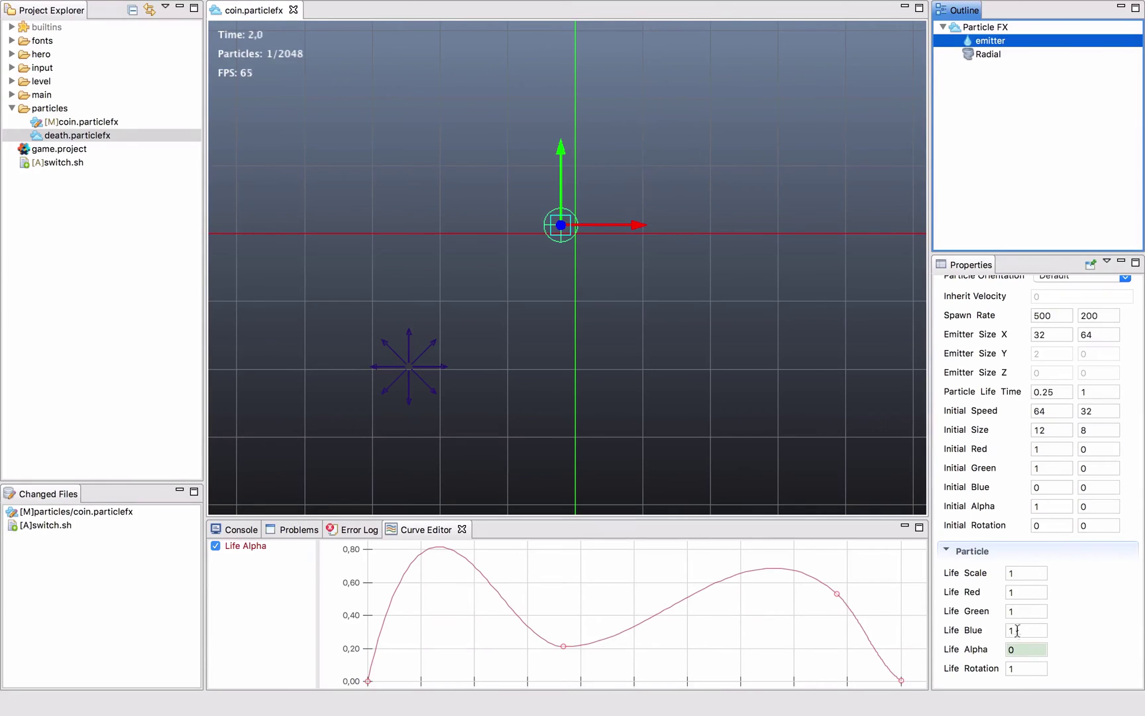
{"action": "right_click", "coordinate": [1021, 569]}
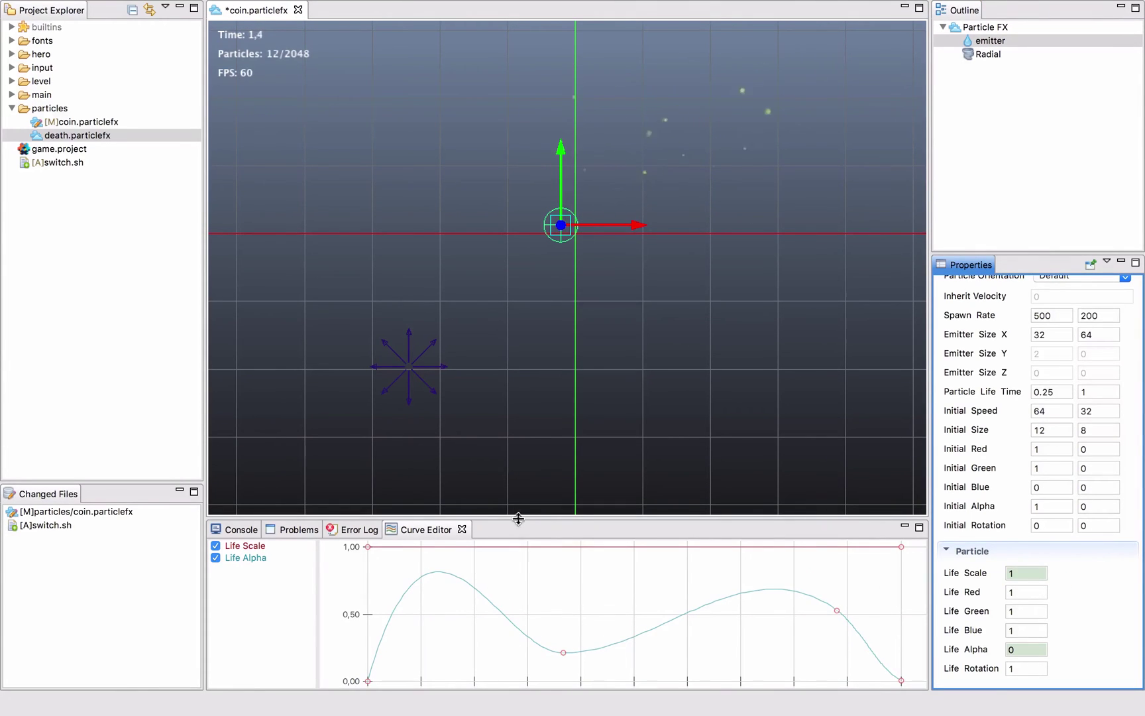
Shape the Life Scale curve from 0 up to peaks near 1.5 and 1.2, then save
{"action": "left_click_drag", "start_coordinate": [512, 517], "coordinate": [505, 408]}
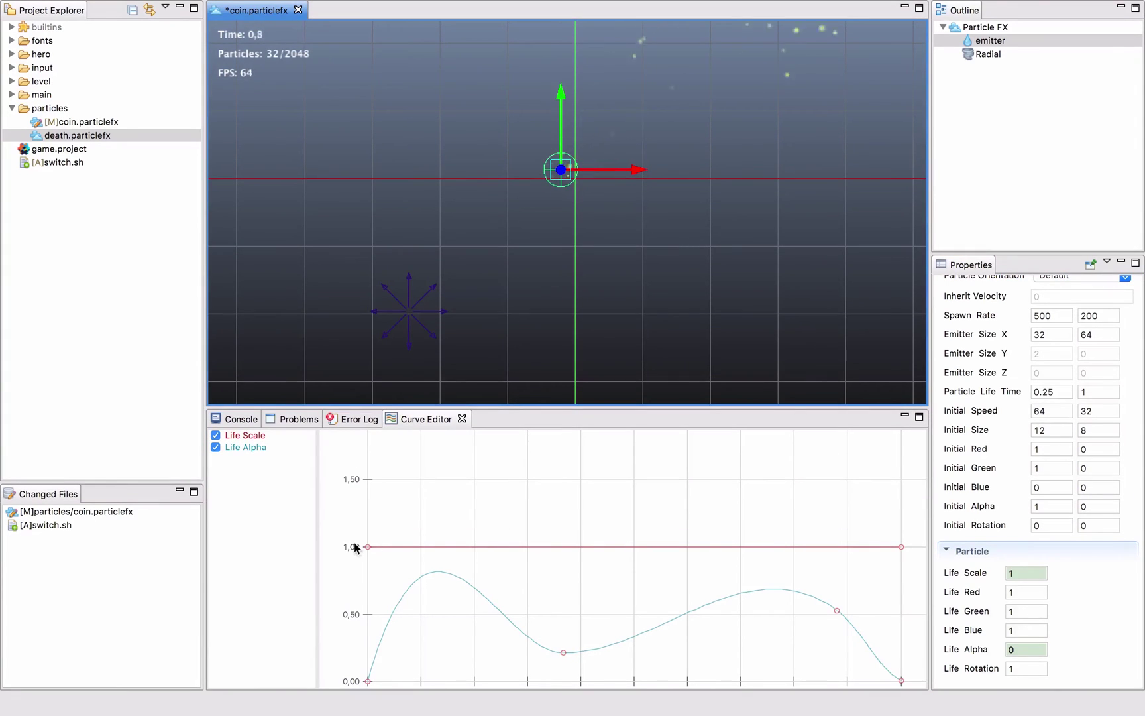
{"action": "left_click_drag", "start_coordinate": [369, 547], "coordinate": [373, 652]}
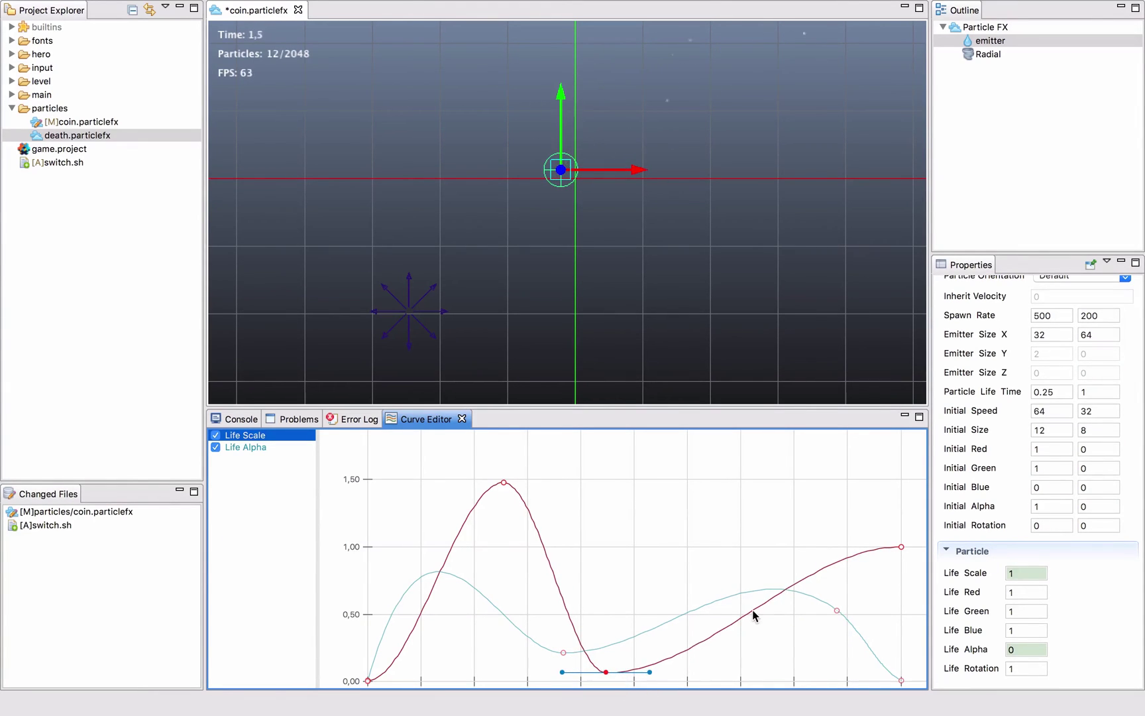
{"action": "left_click_drag", "start_coordinate": [752, 610], "coordinate": [732, 525]}
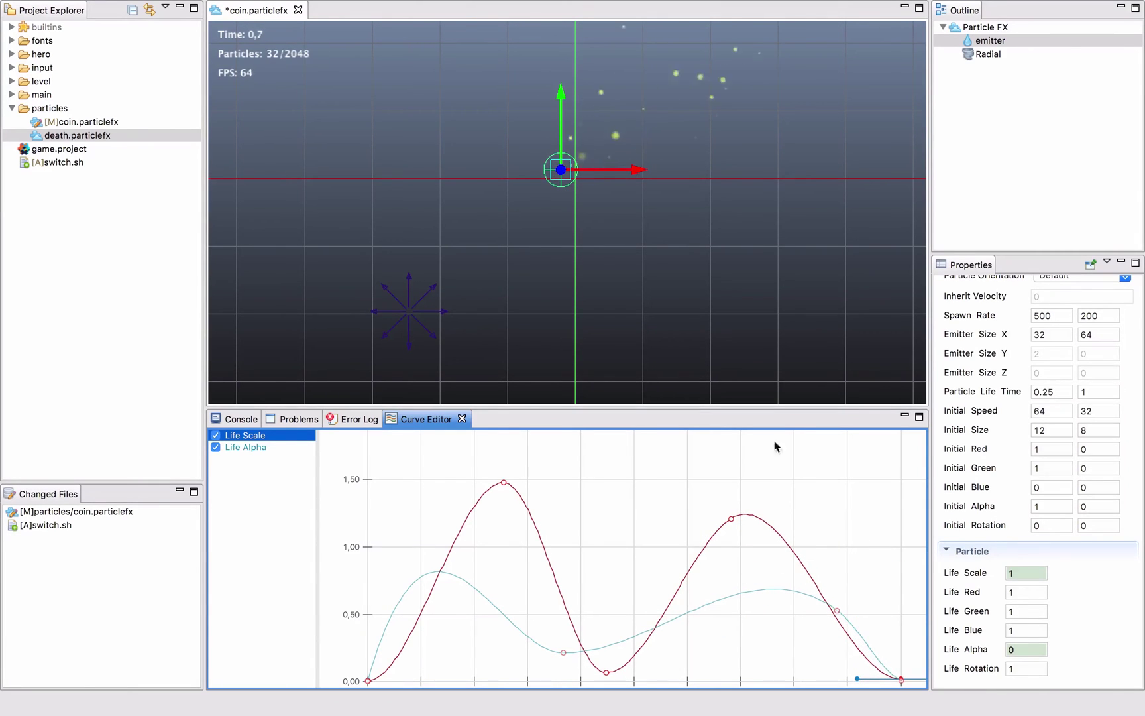
{"action": "scroll", "coordinate": [647, 119], "scroll_direction": "down", "scroll_amount": 5}
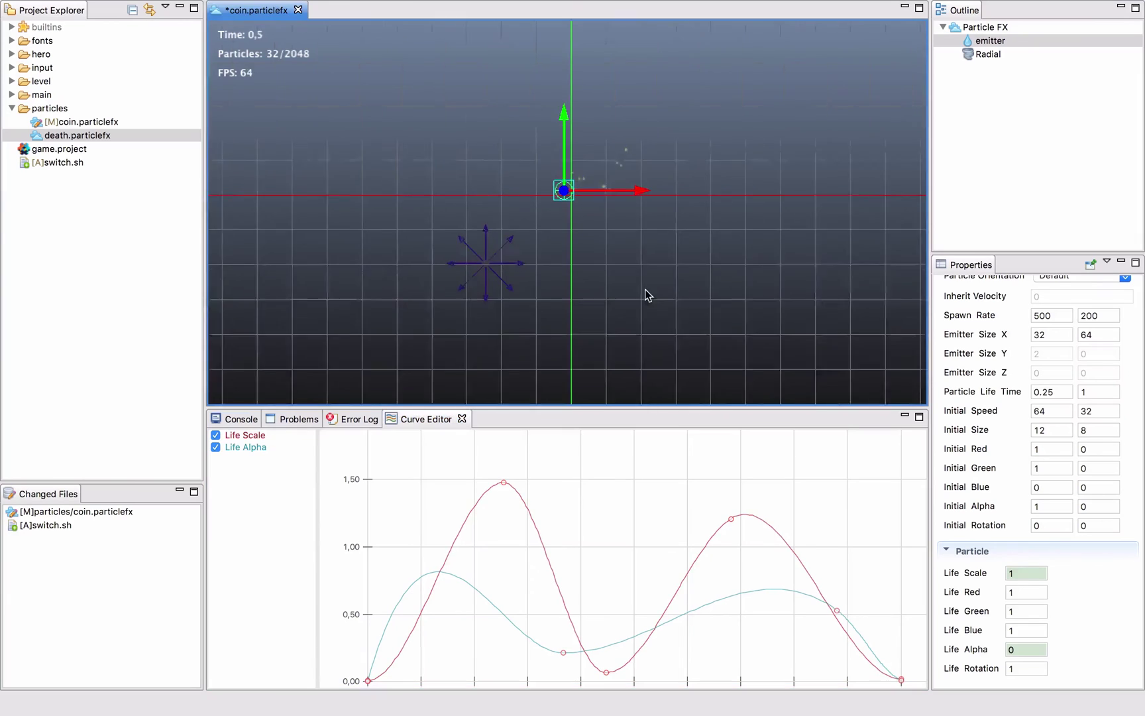
{"action": "key", "text": "super+s"}
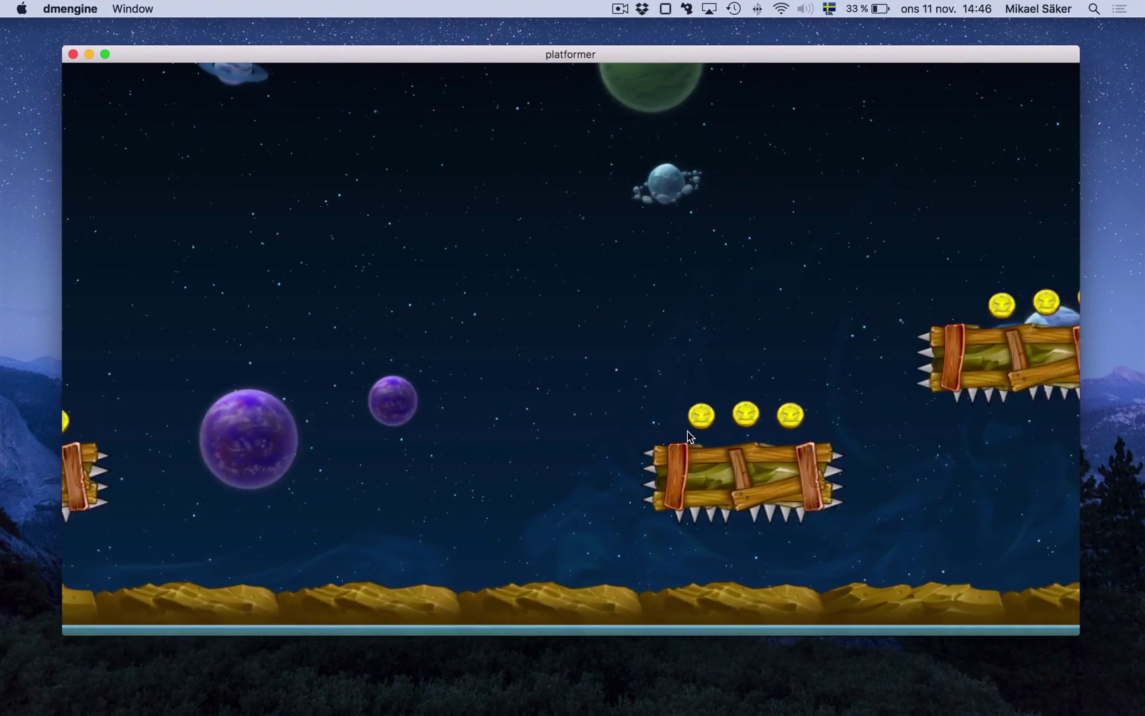
Switch from the game through the editor back to the running platformer window
{"action": "key", "text": "super+q"}
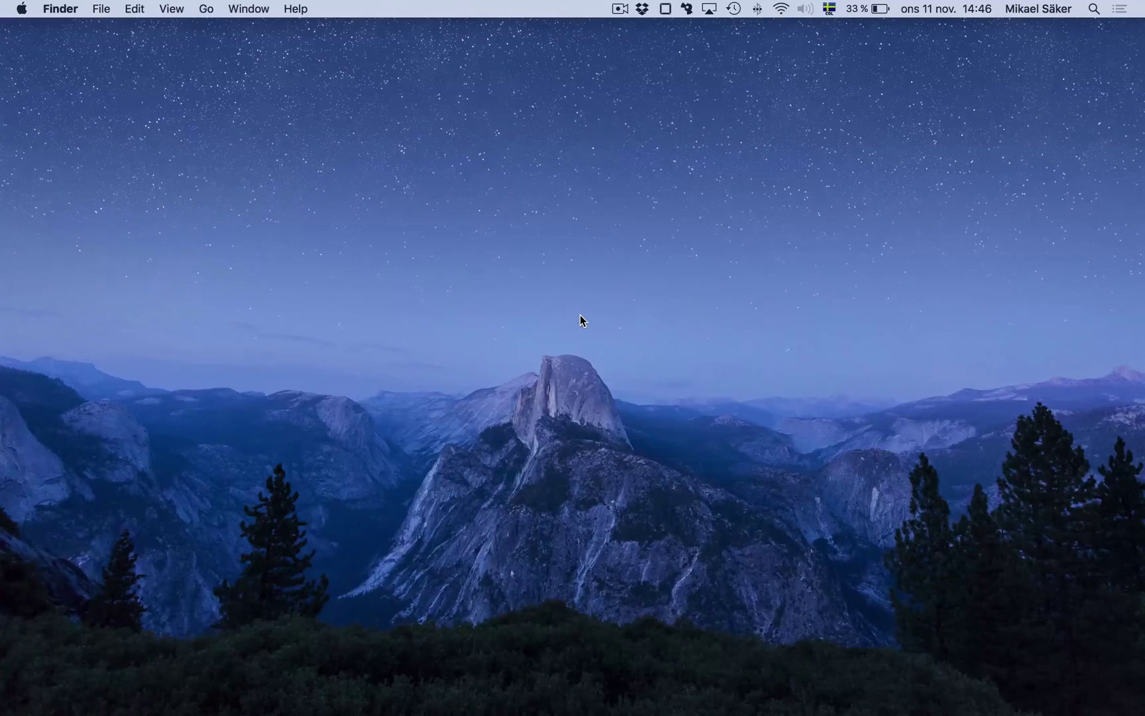
{"action": "key", "text": "super+Tab"}
{"action": "key", "text": "super+b"}
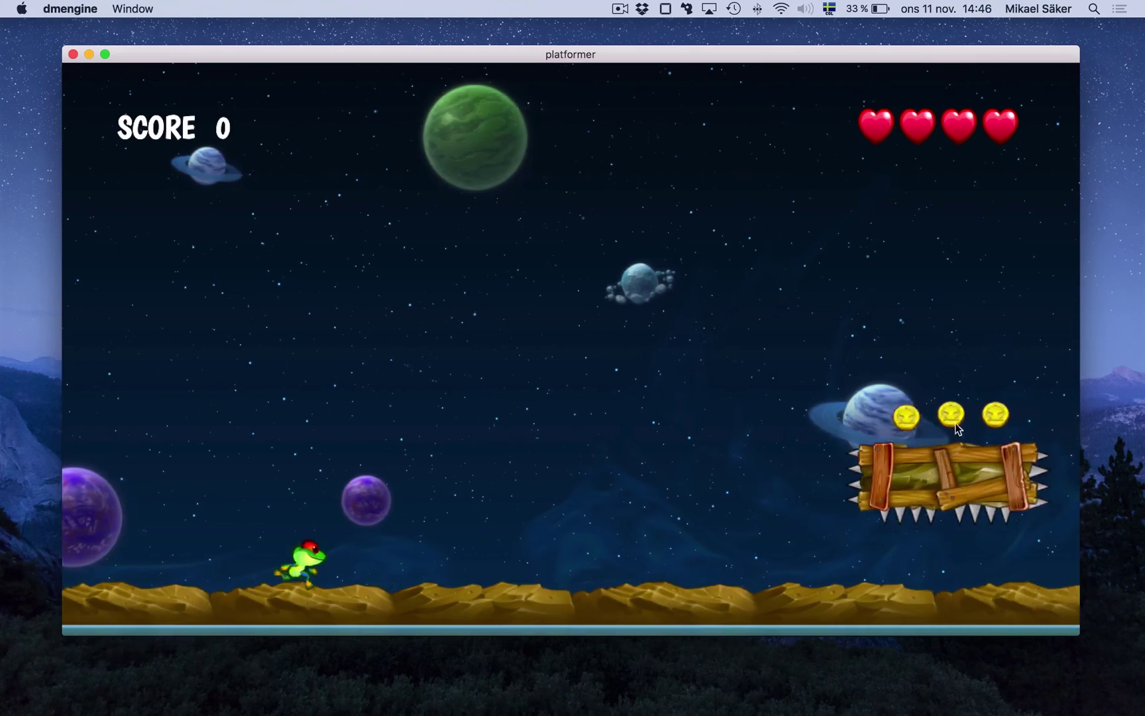
Jump the frog onto blocks collecting coins to watch the reshaped pickup burst
{"action": "key", "text": "space"}
{"action": "key", "text": "space"}
{"action": "key", "text": "space"}
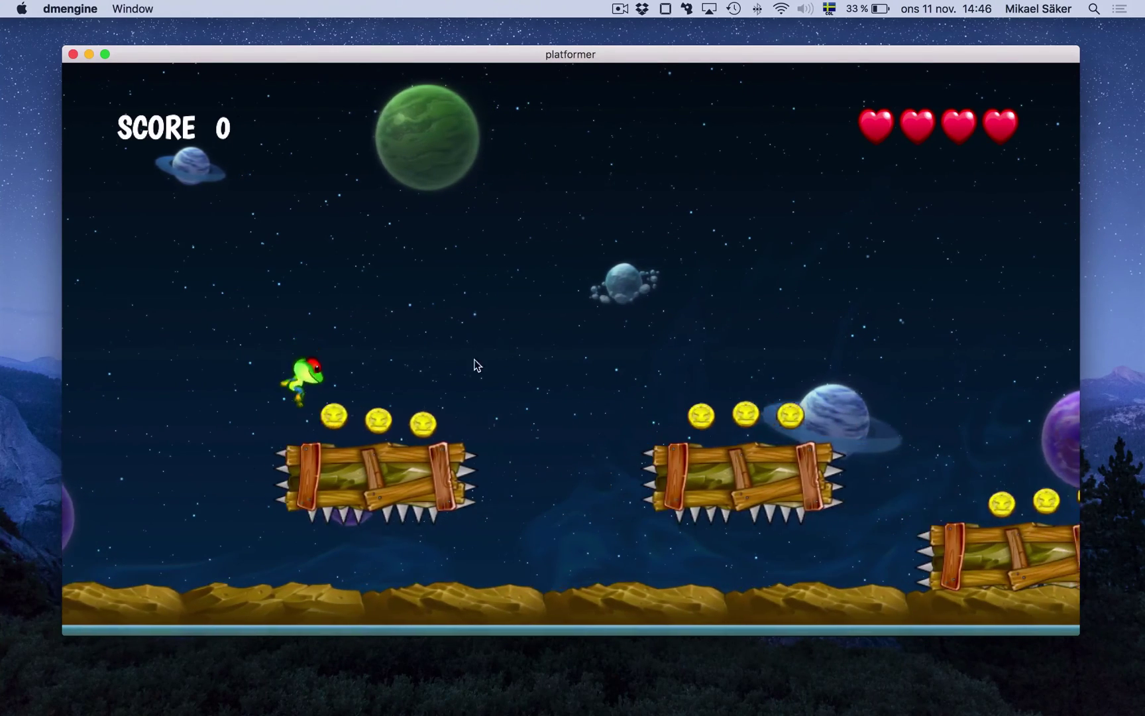
{"action": "key", "text": "space"}
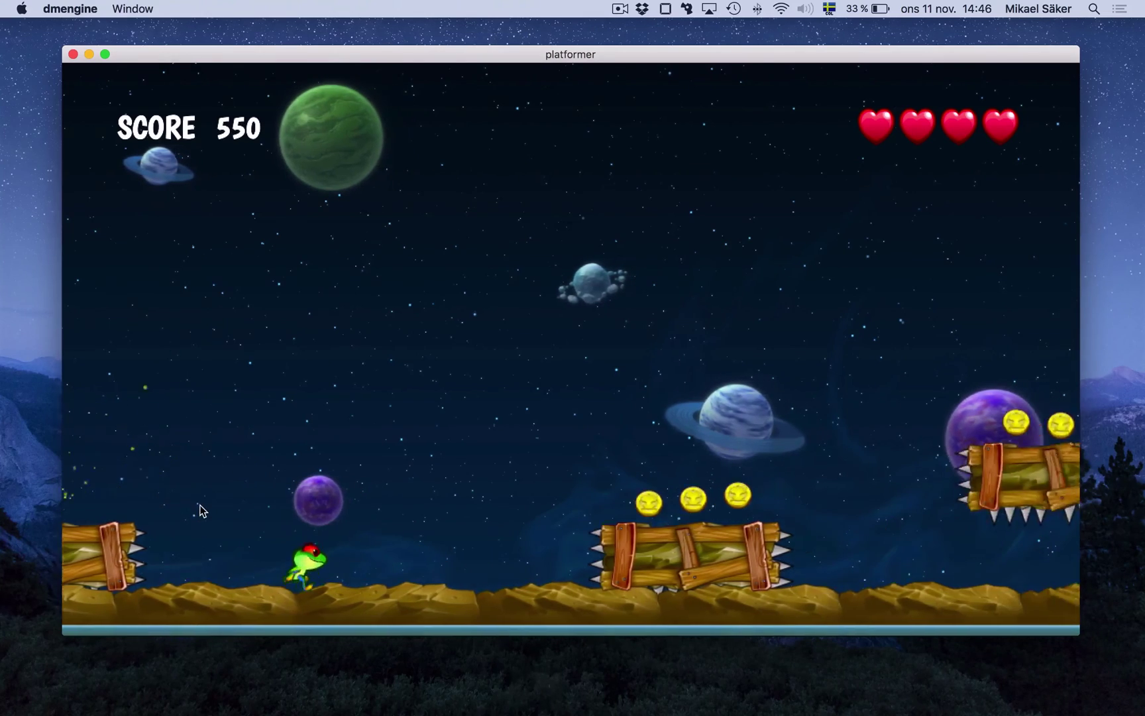
{"action": "key", "text": "space"}
{"action": "key", "text": "space"}
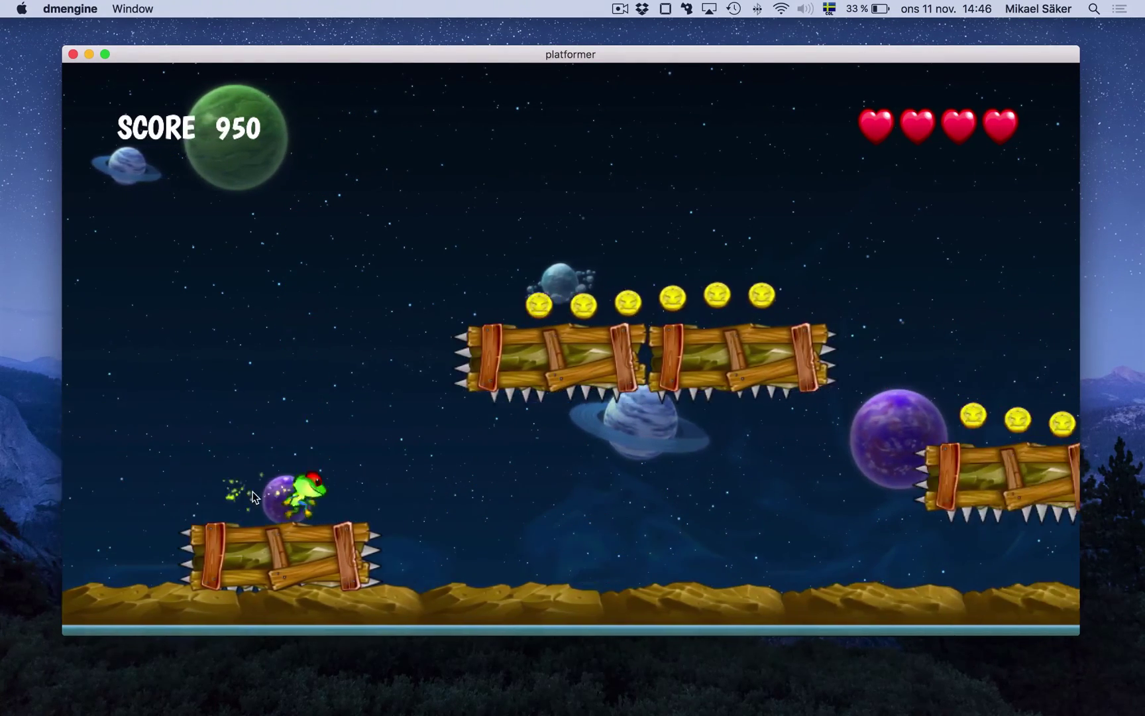
{"action": "key", "text": "space"}
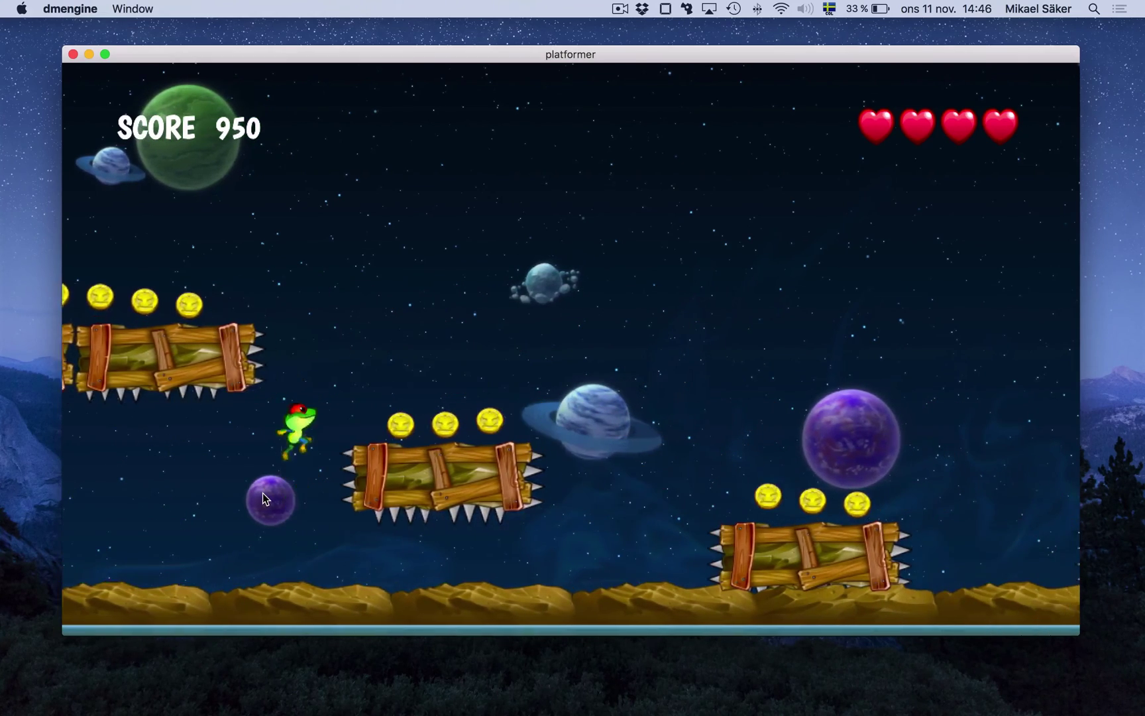
{"action": "key", "text": "space"}
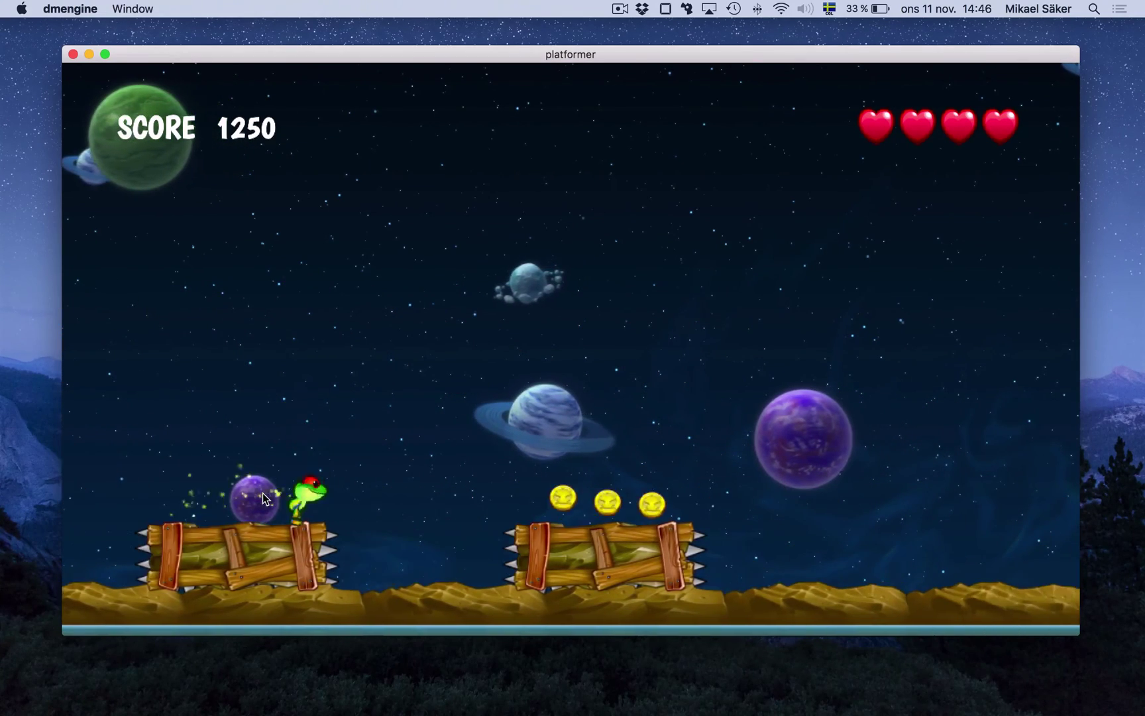
{"action": "key", "text": "space"}
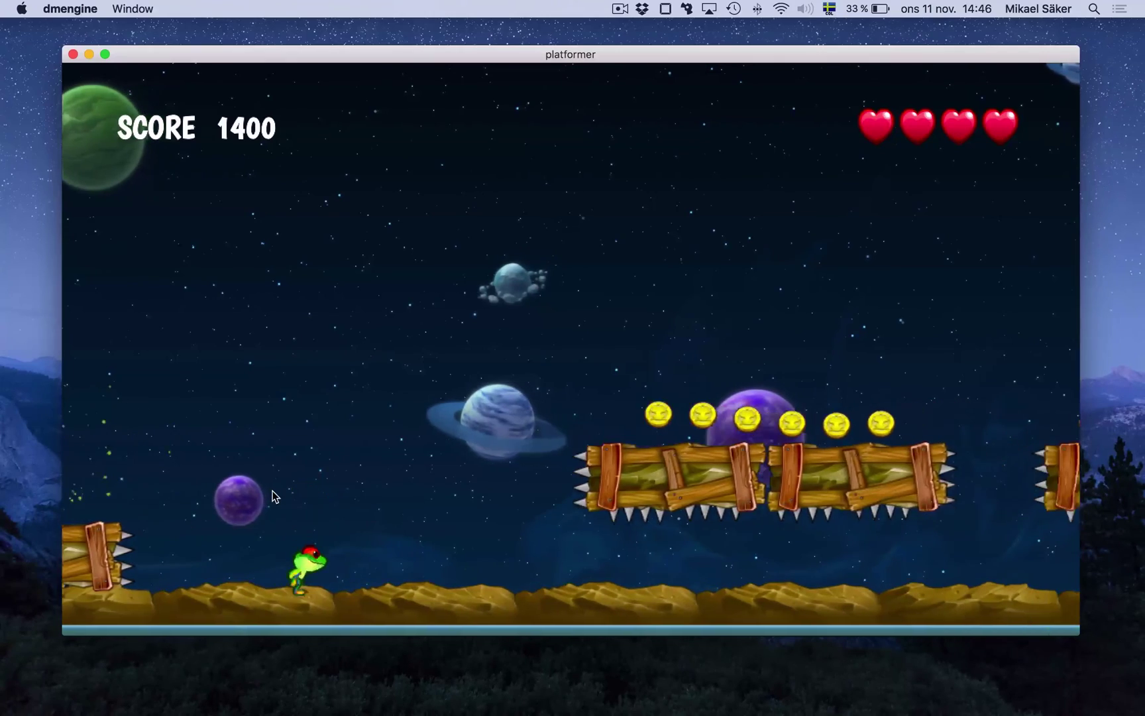
{"action": "key", "text": "space"}
{"action": "key", "text": "space"}
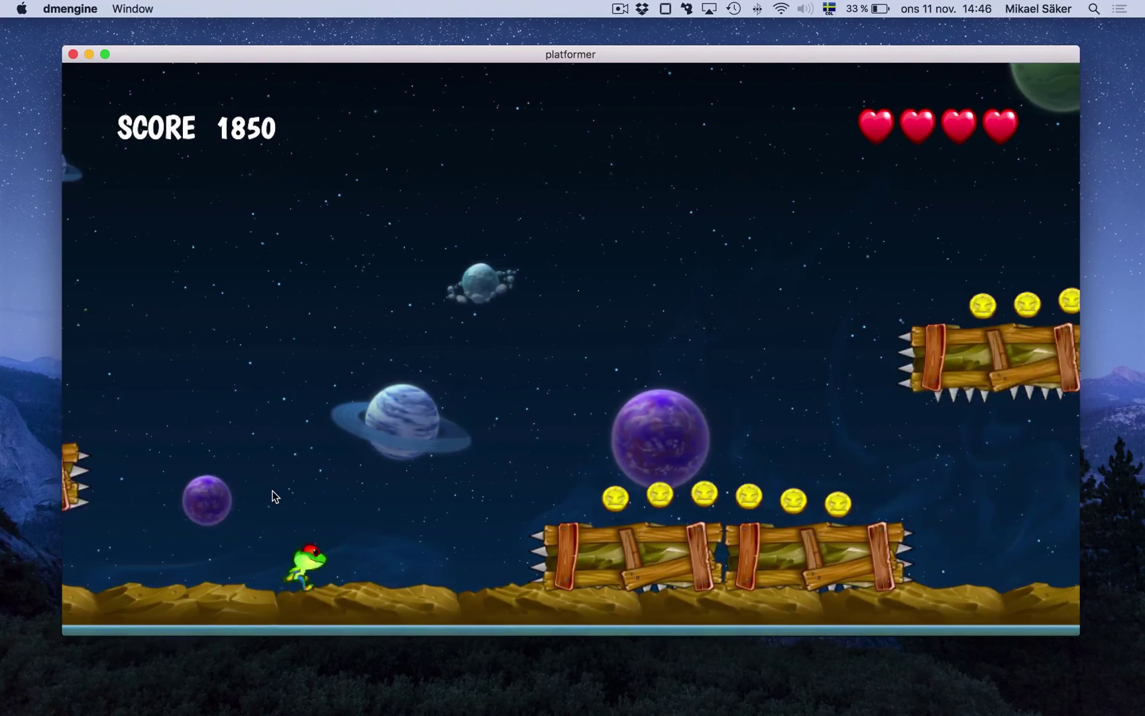
{"action": "key", "text": "space"}
{"action": "key", "text": "space"}
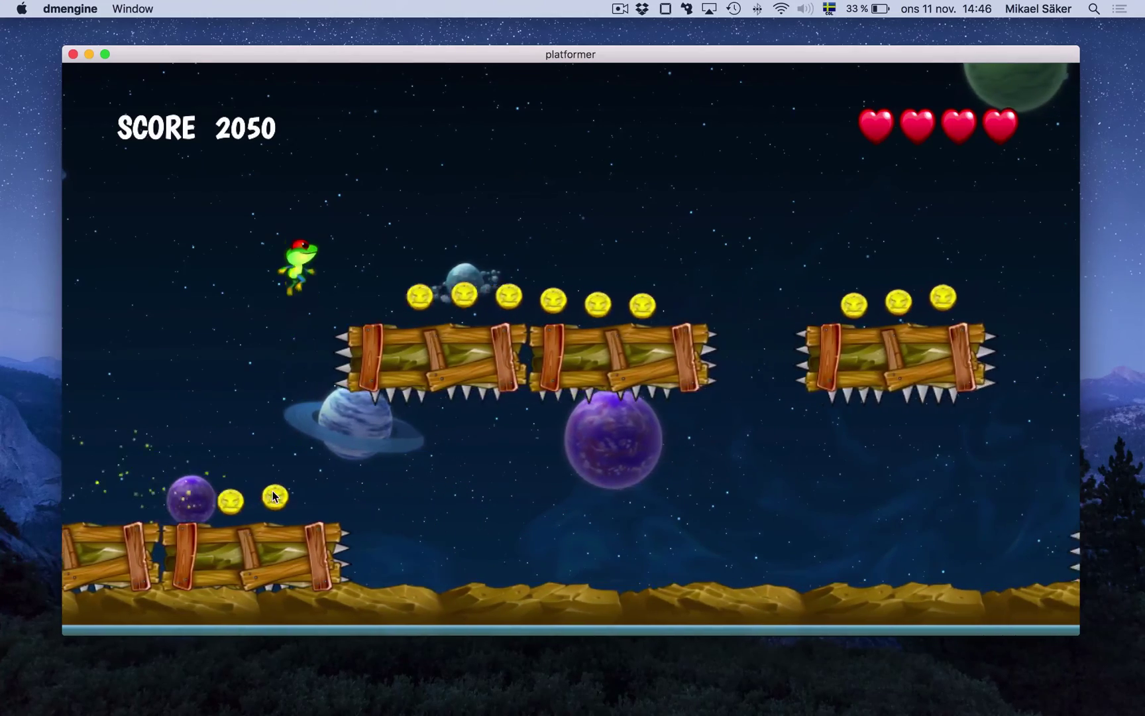
{"action": "key", "text": "space"}
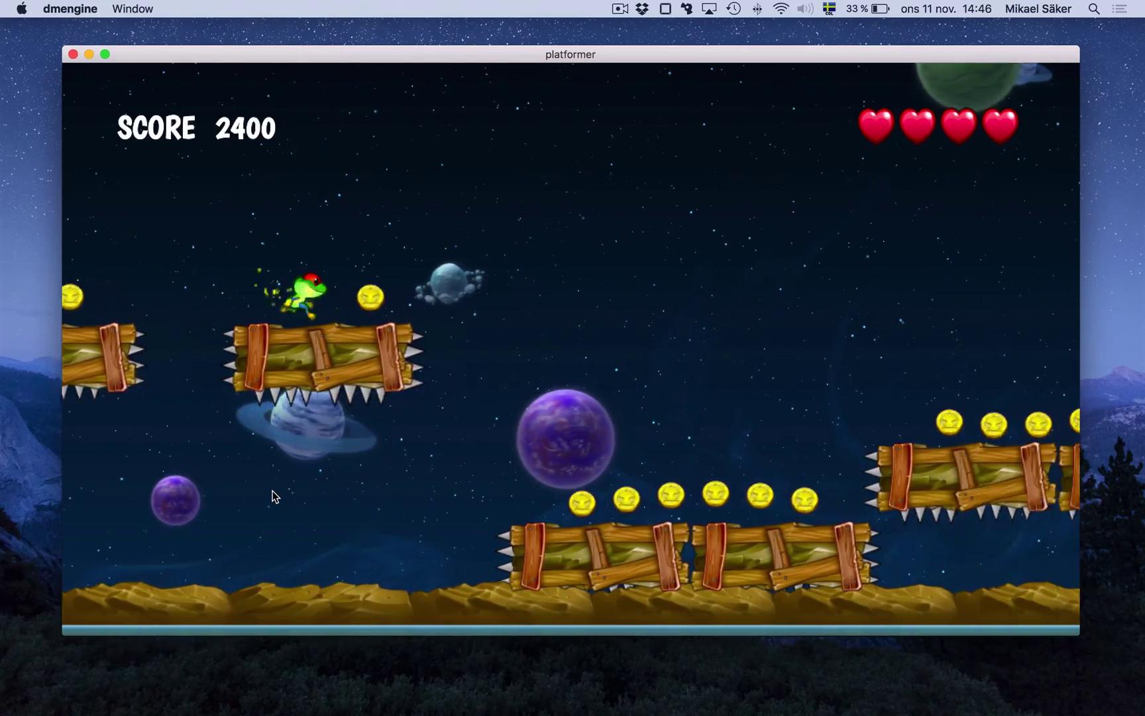
{"action": "key", "text": "space"}
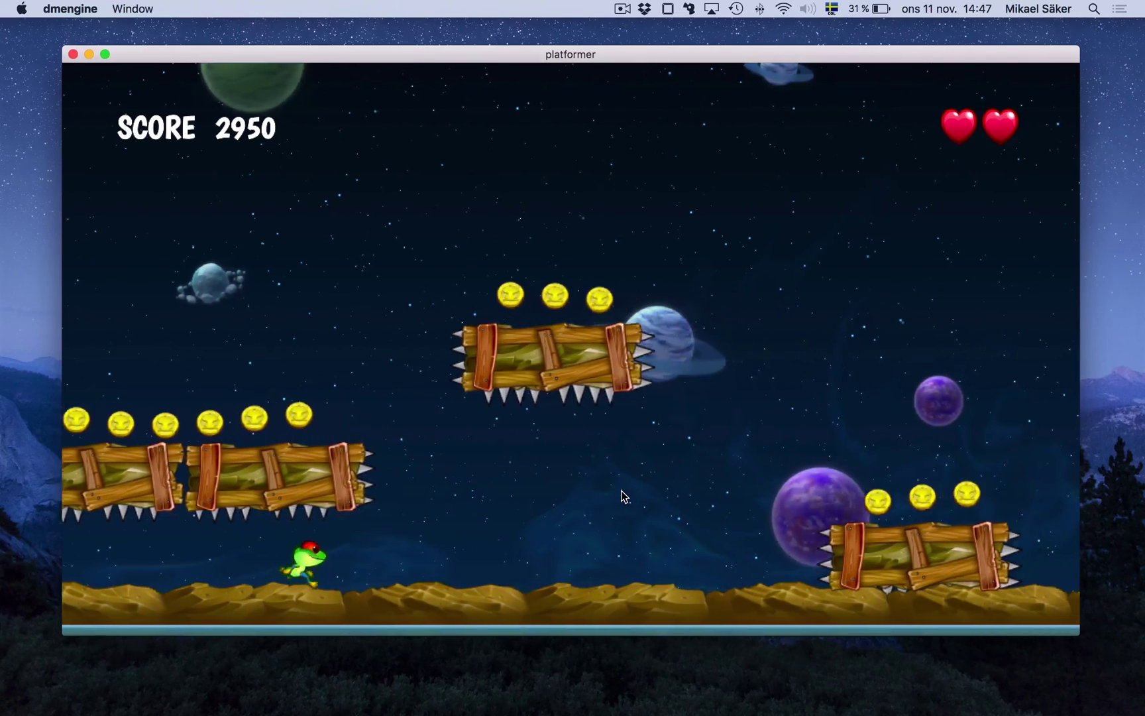
Jump the frog twice to grab coins and hit spiked blocks, reaching 3050 points with one heart
{"action": "key", "text": "space"}
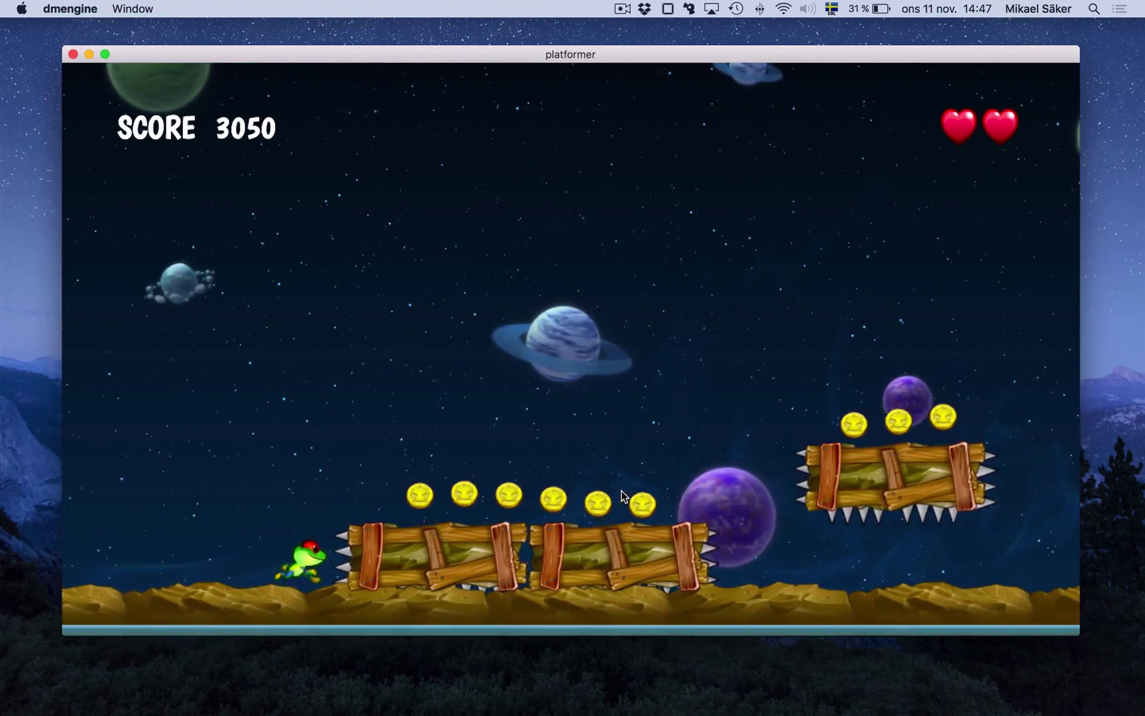
{"action": "key", "text": "space"}
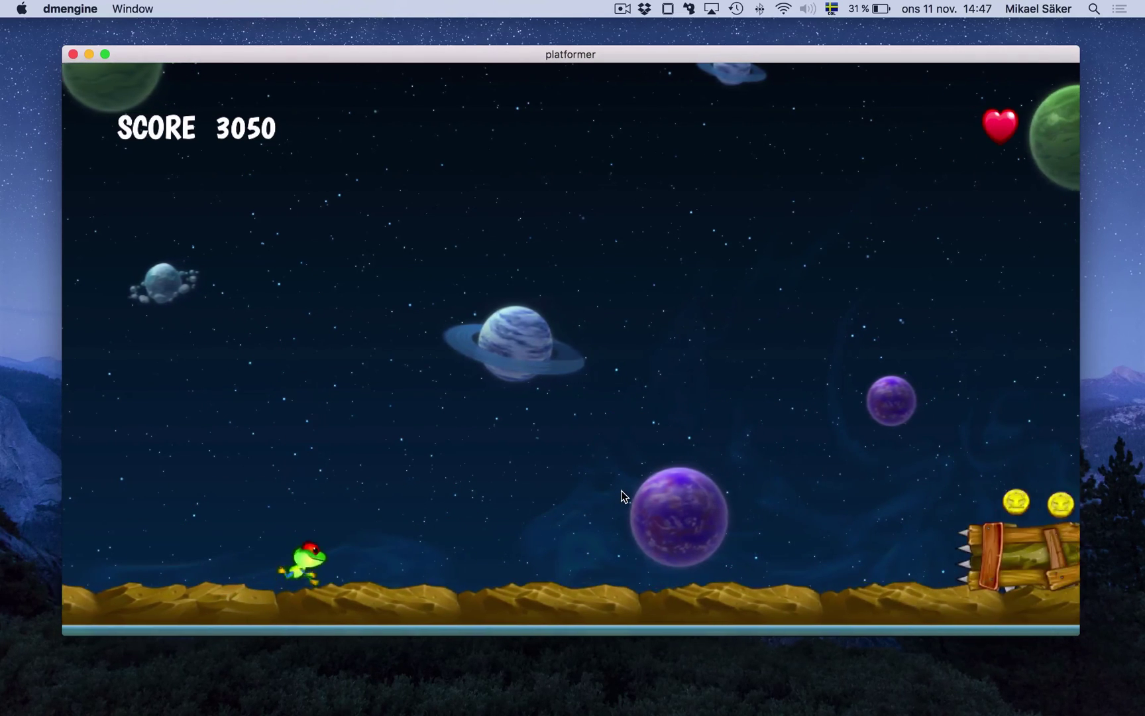